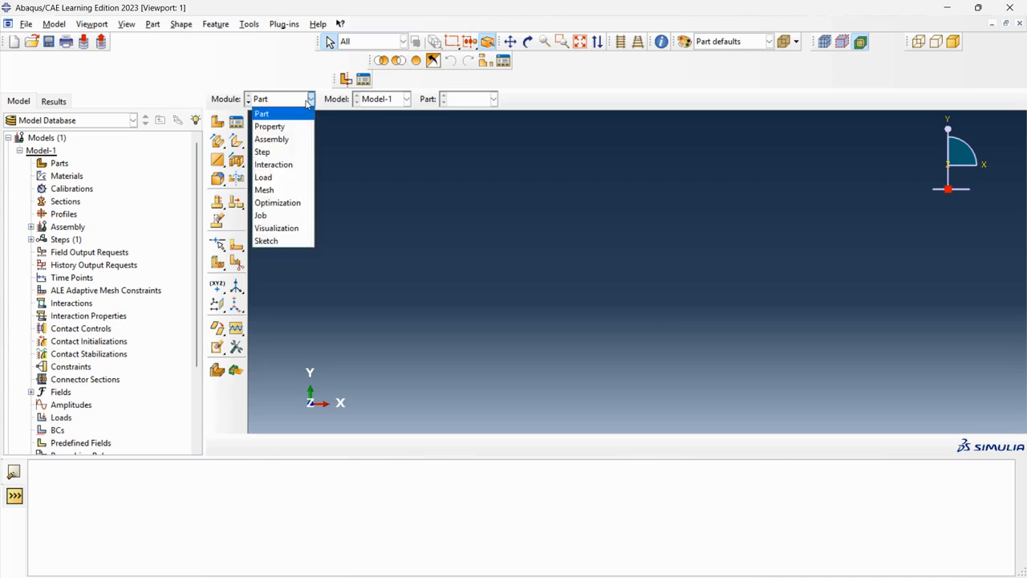
Step: Create a 3D deformable planar shell part named plate
click(306, 105)
click(218, 121)
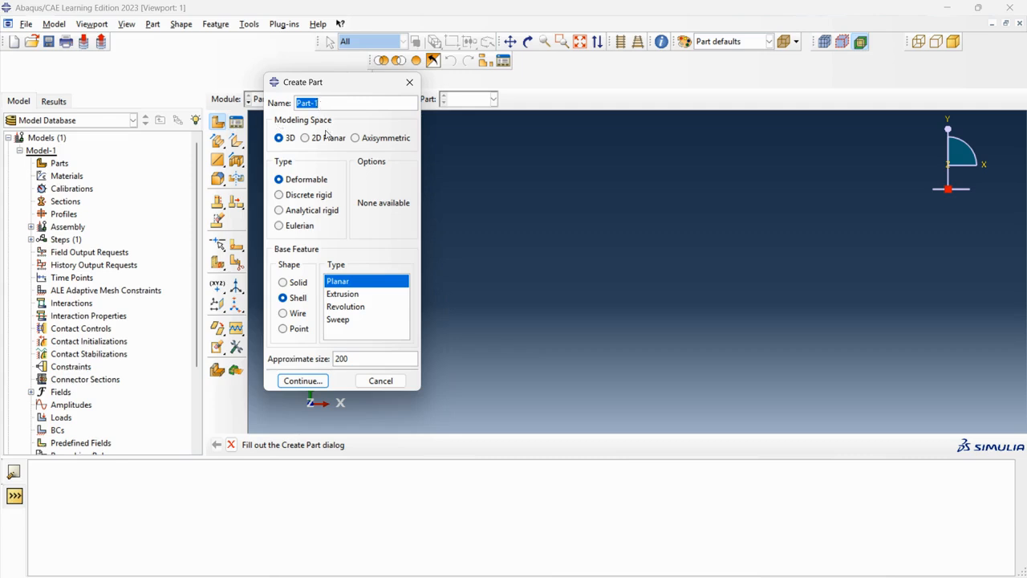
click(317, 139)
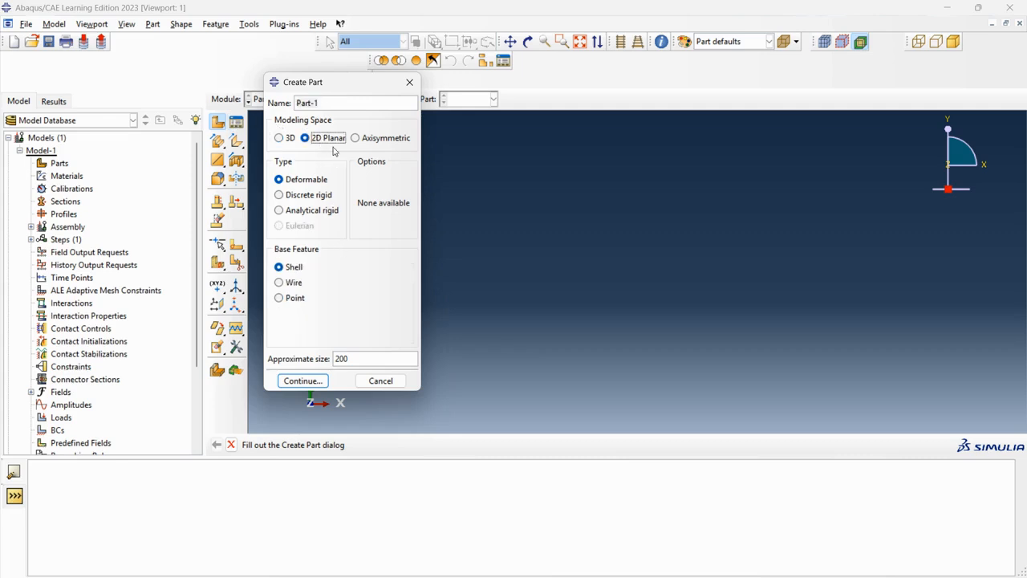
click(279, 138)
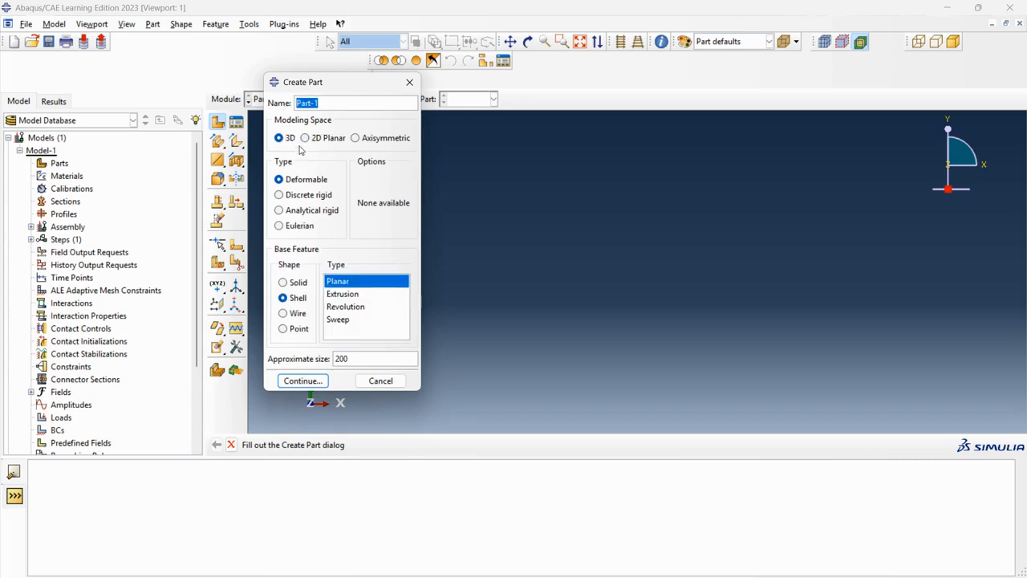
text(plate)
click(296, 286)
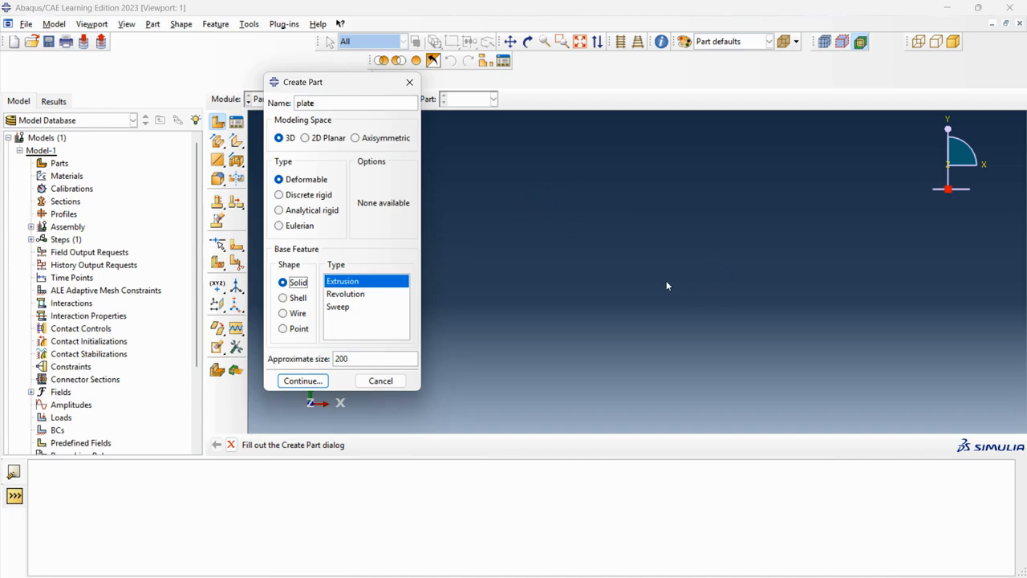
click(293, 299)
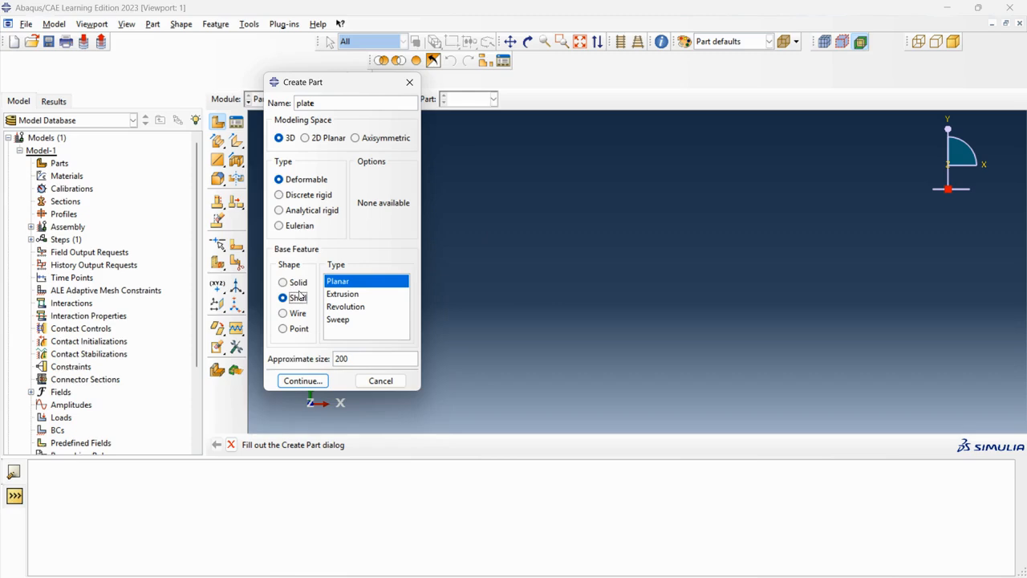
click(301, 381)
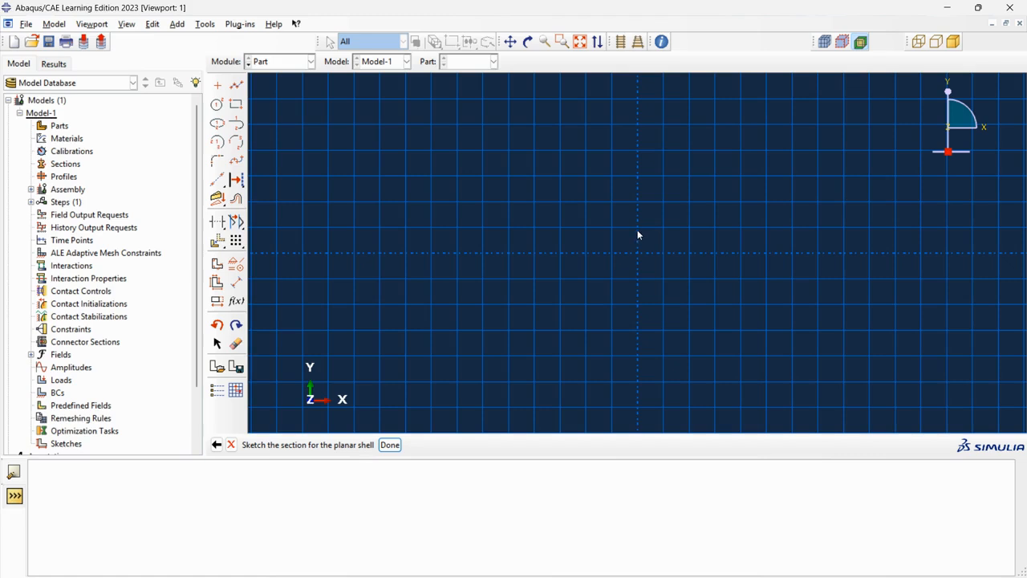
Step: Sketch a rectangle about 66 by 20 units starting at the origin
click(234, 105)
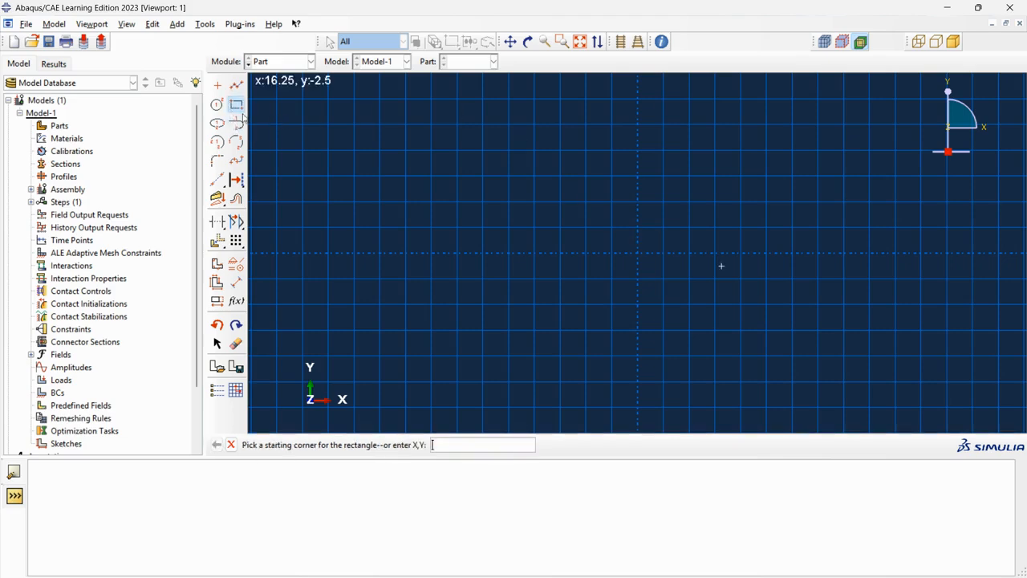
click(640, 255)
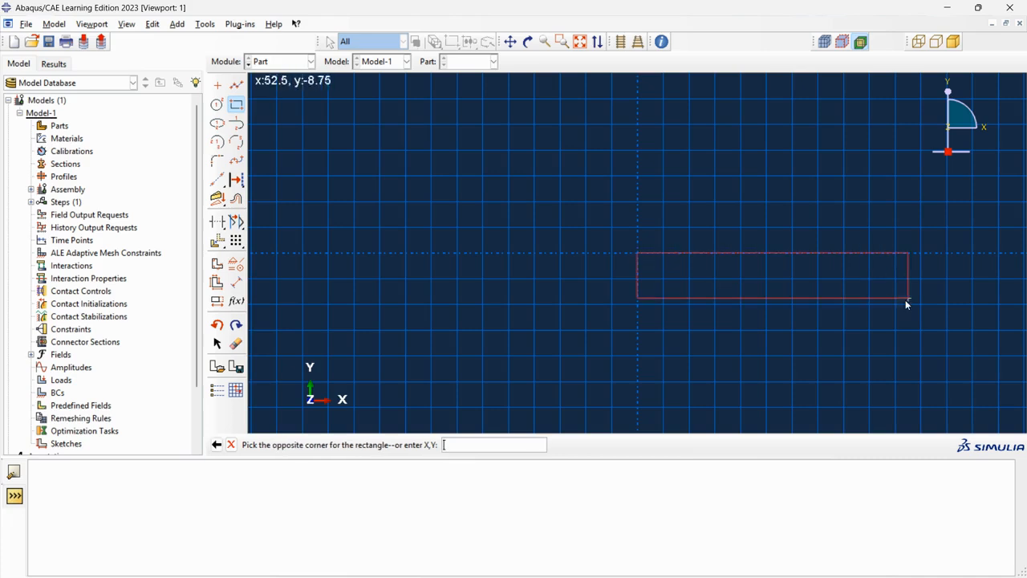
click(975, 353)
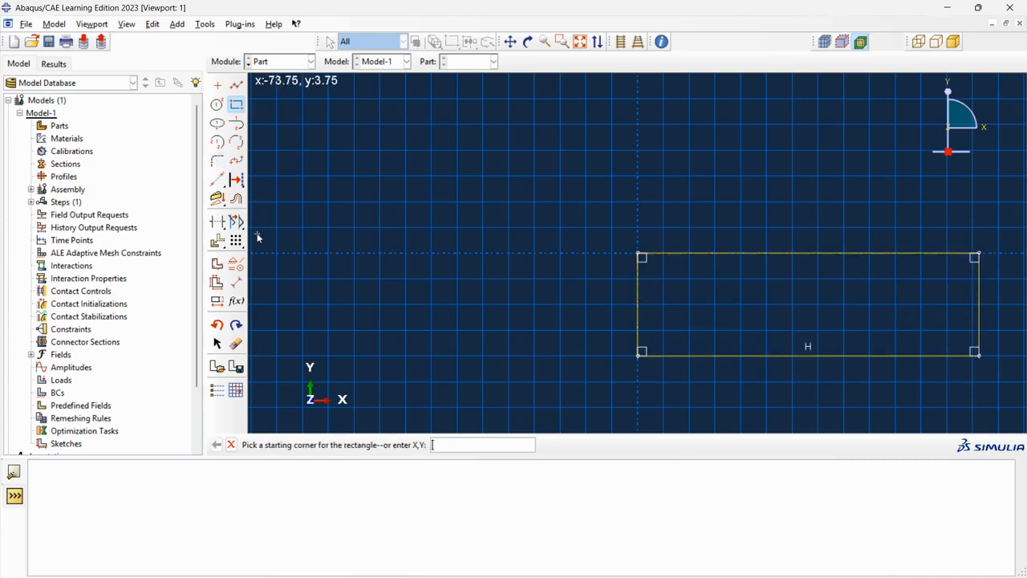
Step: Dimension the rectangle's top edge and set its length to 1000
click(236, 283)
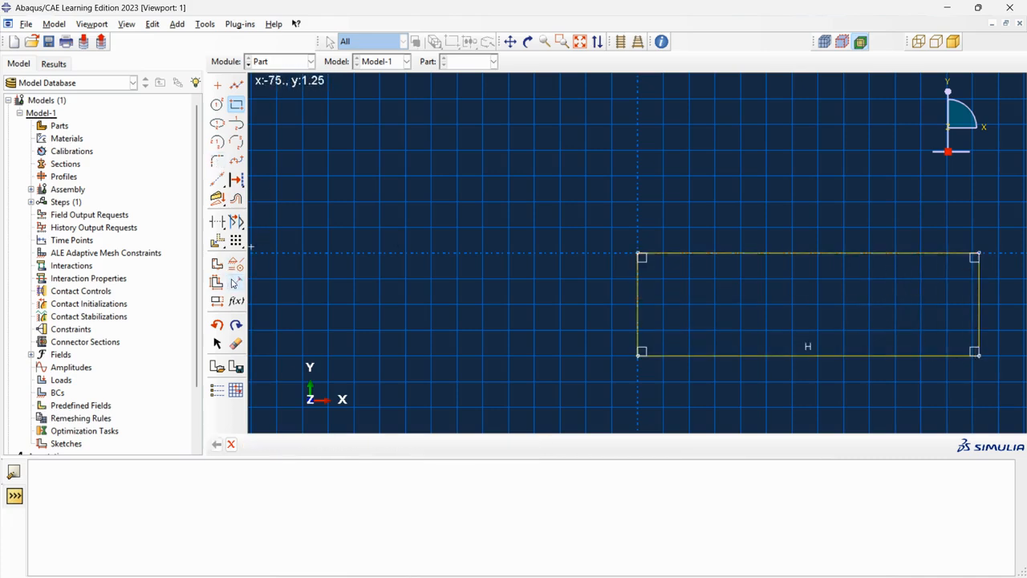
click(711, 256)
click(716, 153)
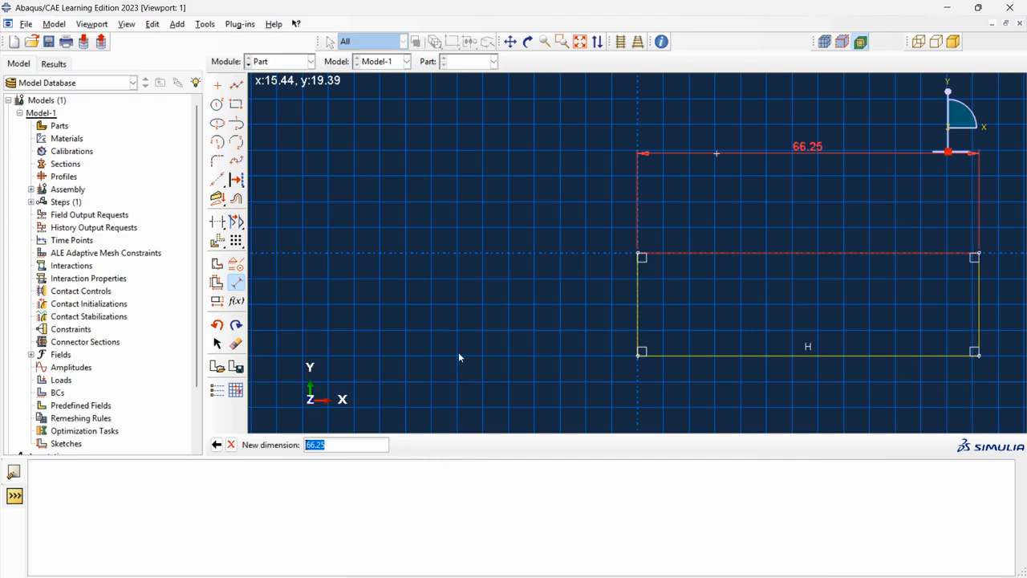
text(1000)
key(Return)
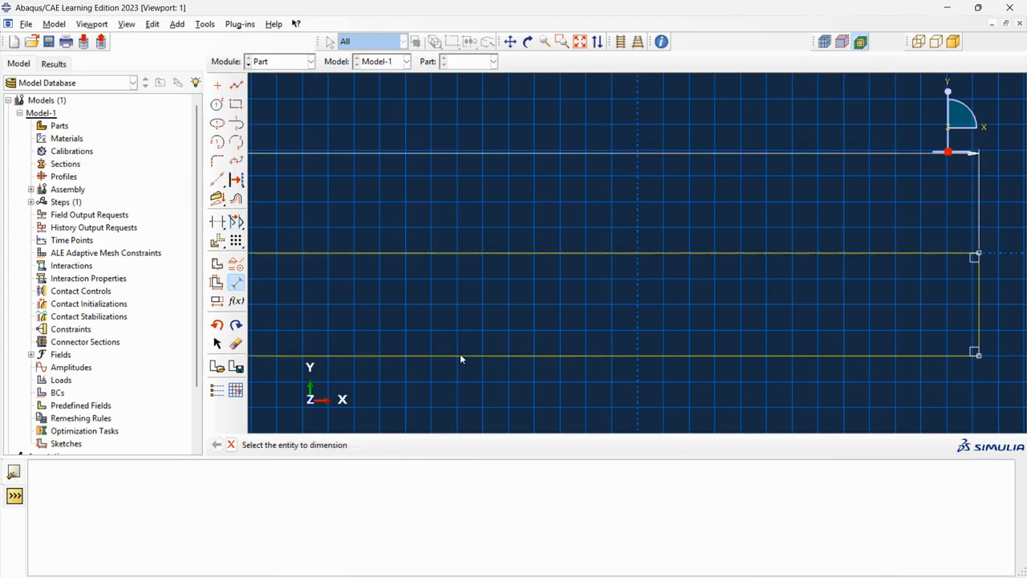
Step: Dimension the rectangle's right edge and set its height to 500
click(980, 305)
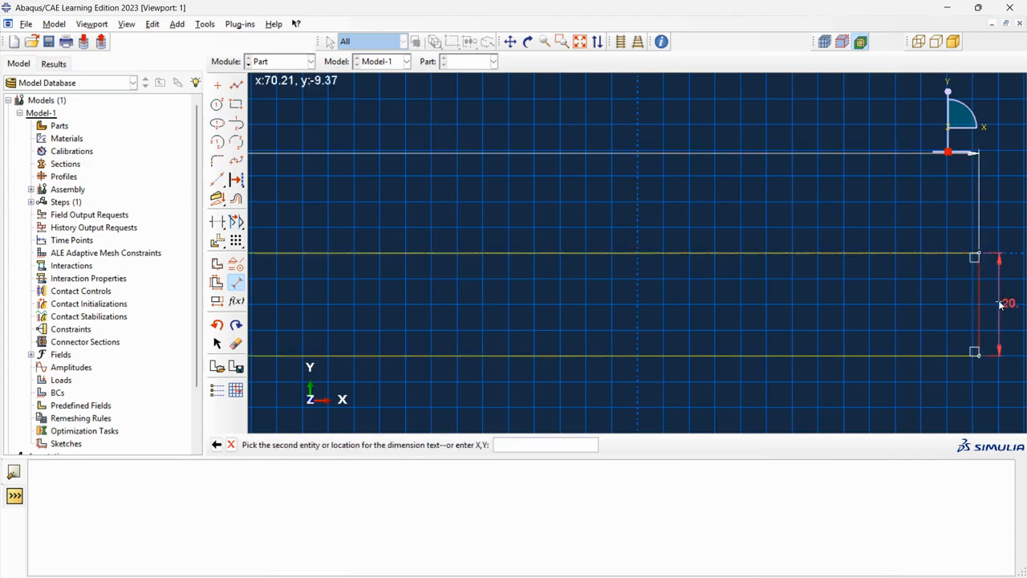
click(1001, 305)
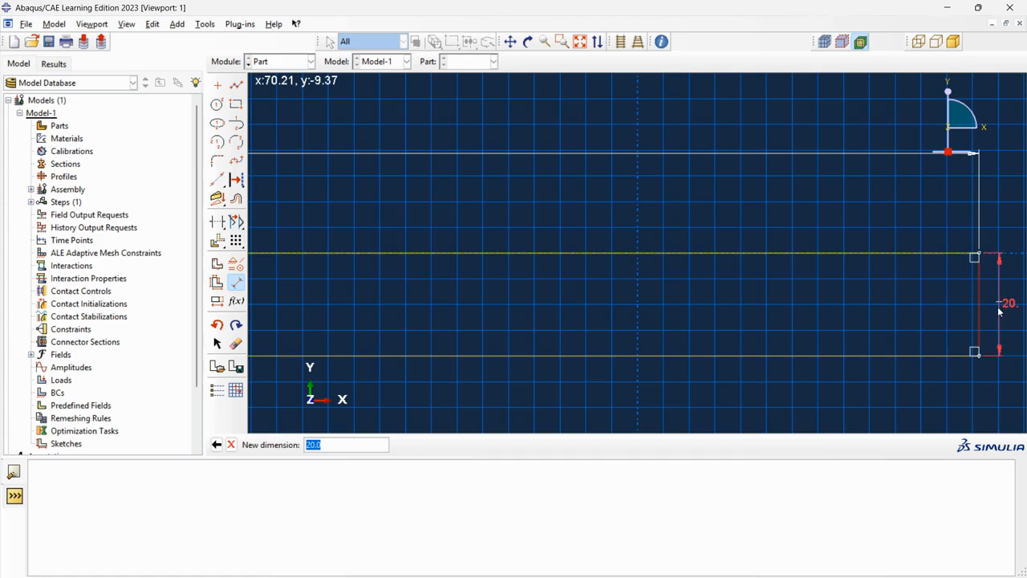
text(500)
key(Return)
Step: Leave the dimension tool and finish the sketch to build the plate shell
scroll(770, 293, up, 4)
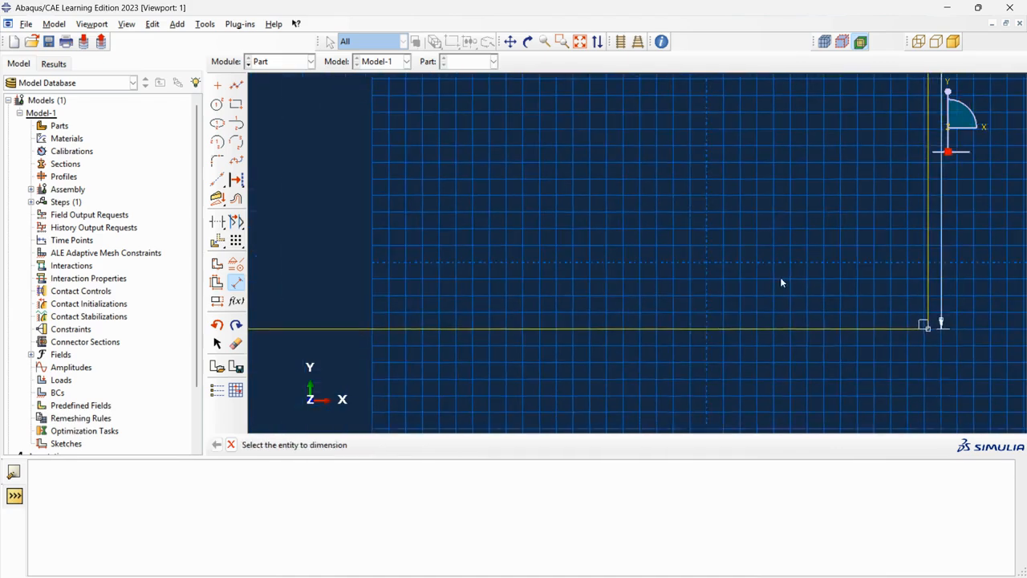
scroll(759, 307, up, 5)
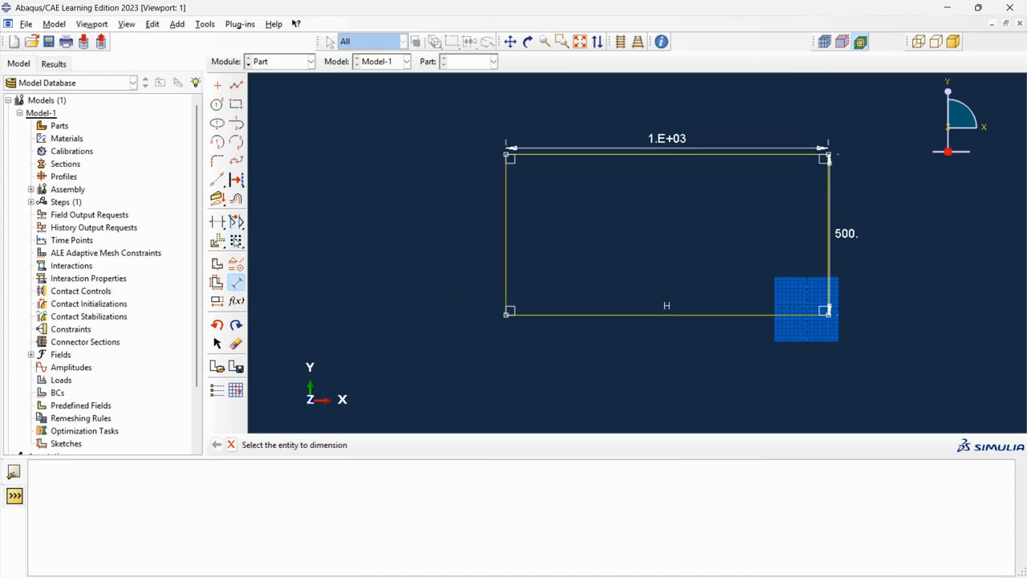
click(232, 444)
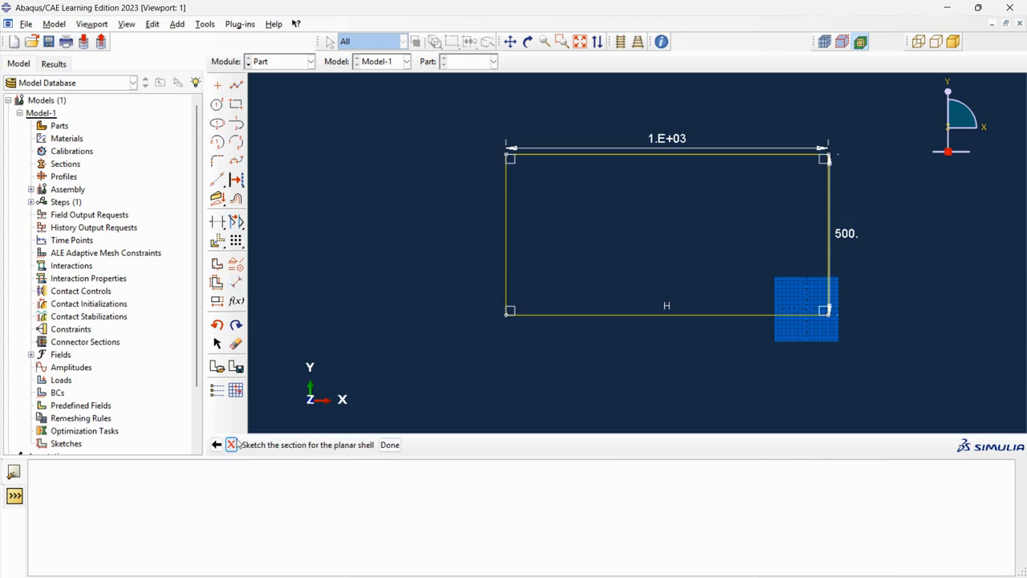
click(391, 446)
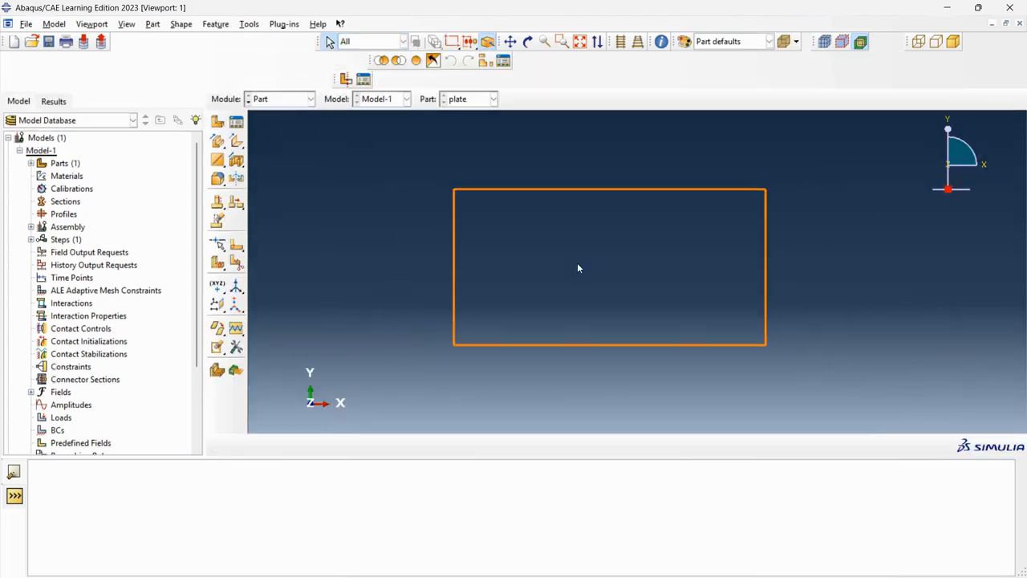
Step: Switch to the Property module for the plate part
scroll(826, 407, up, 2)
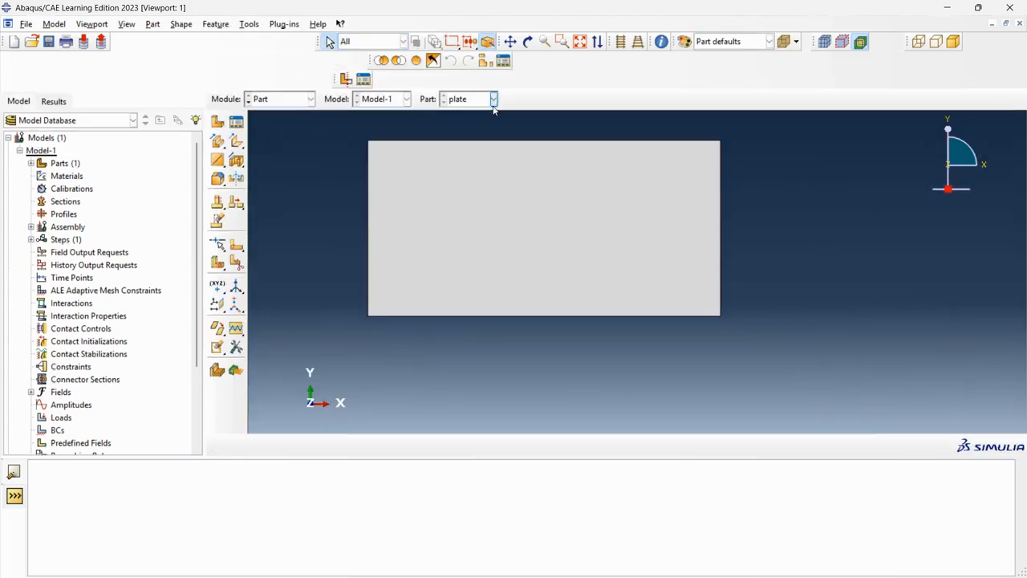
click(311, 98)
click(291, 130)
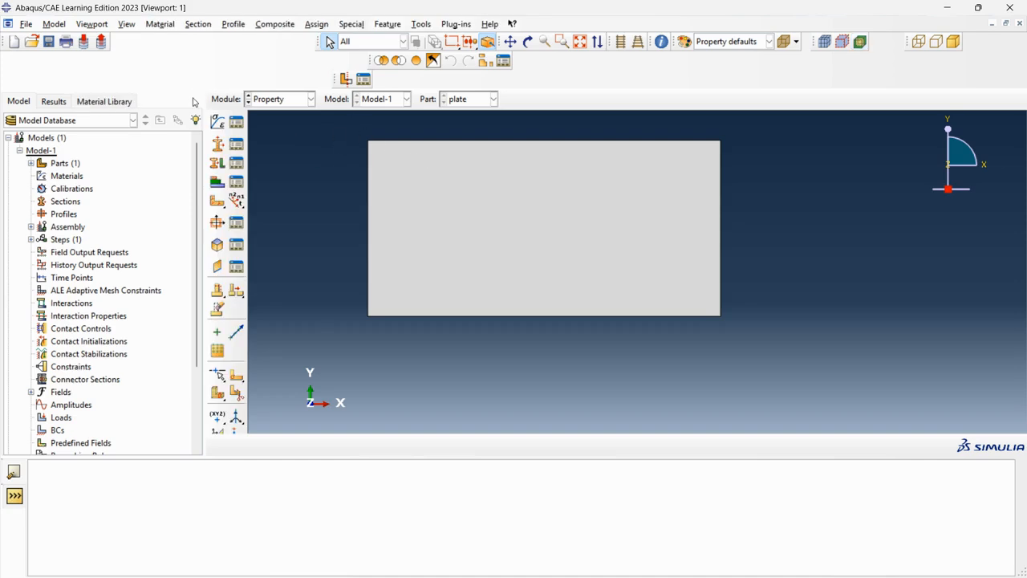
Step: Create a material named steel with a mass density of 7.8E-6
click(217, 122)
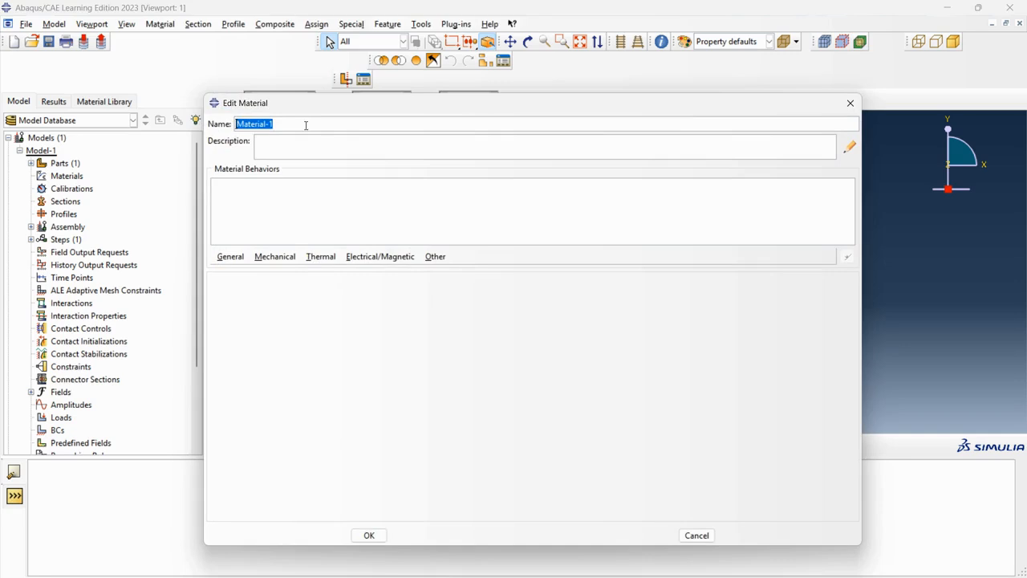
text(steel)
click(230, 257)
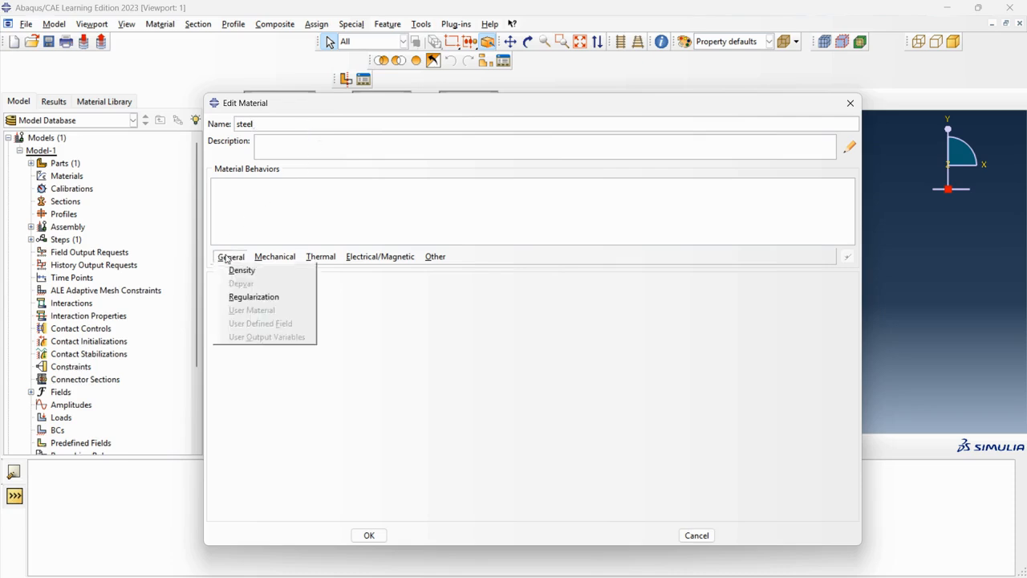
click(232, 270)
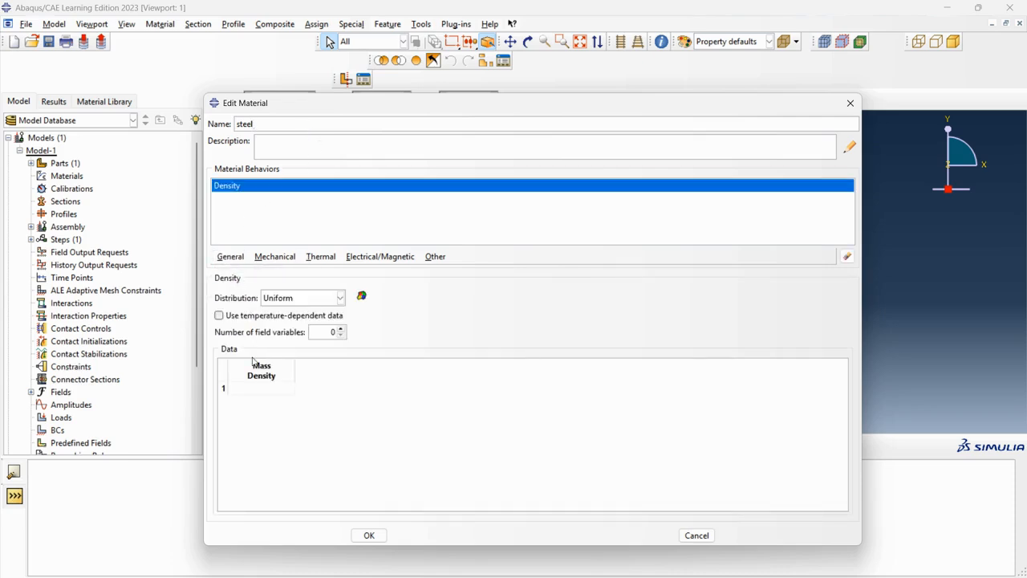
click(252, 390)
text(7.8E-6)
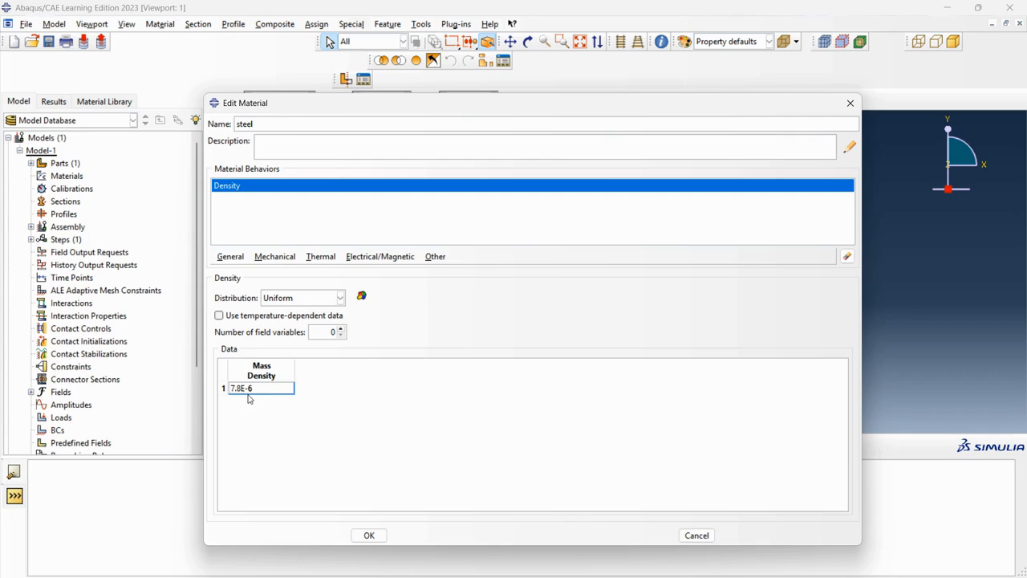
Step: Add isotropic elastic behaviour to steel with Young's modulus 210000 and Poisson's ratio 0.33, then save the material
click(274, 257)
mouse_move(366, 275)
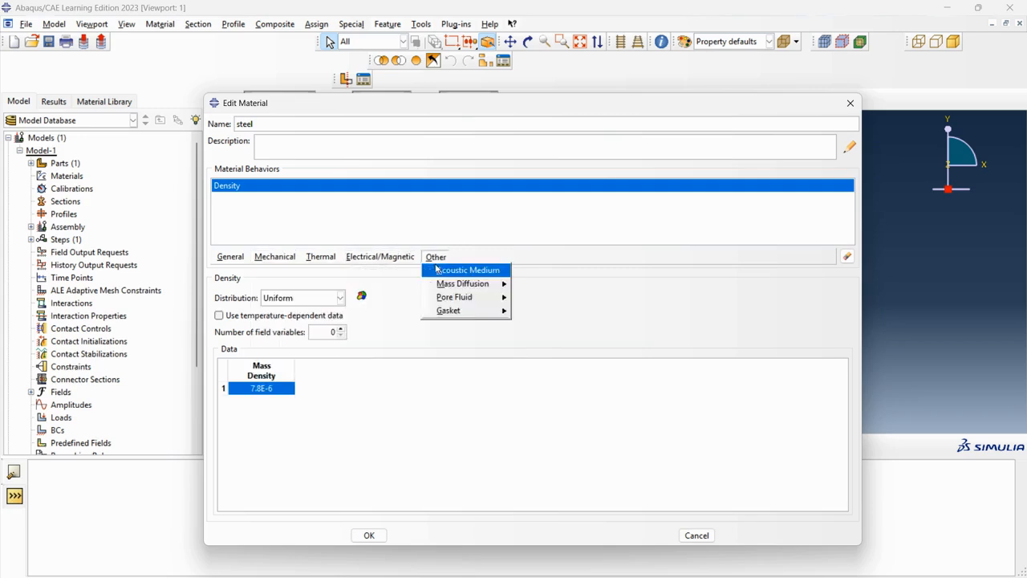
mouse_move(284, 271)
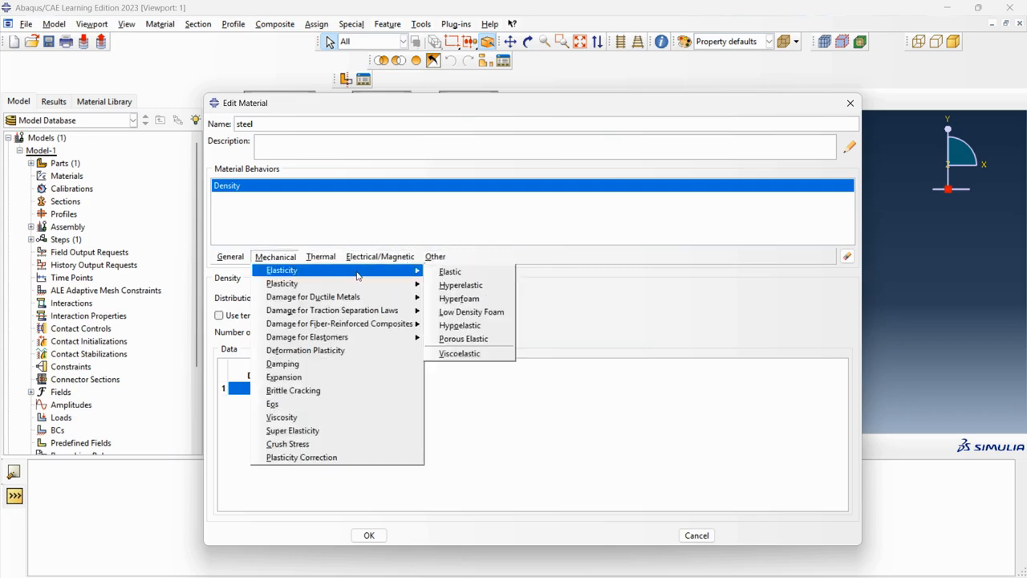
click(450, 271)
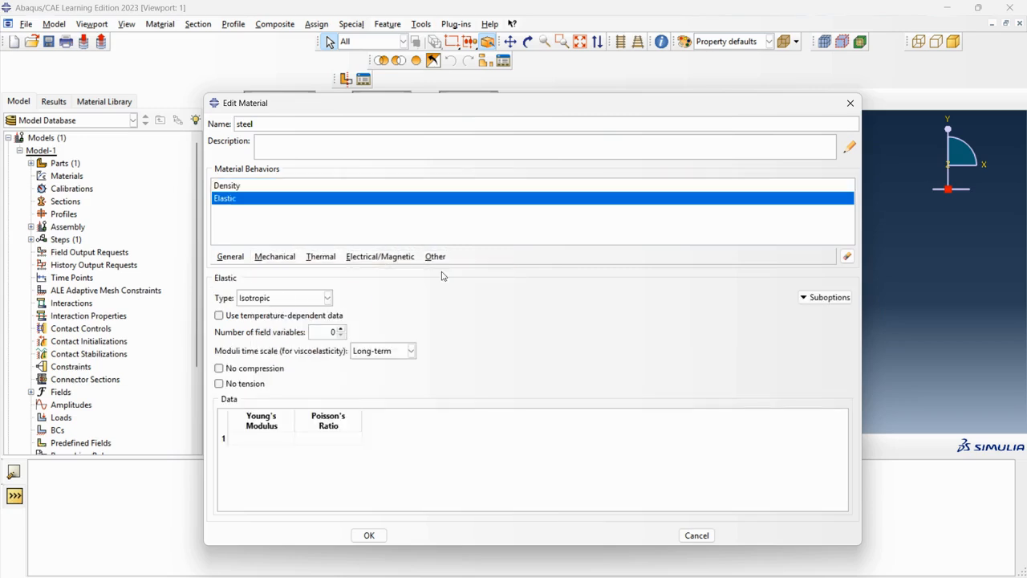
click(274, 440)
text(210000)
click(307, 443)
text(0.33)
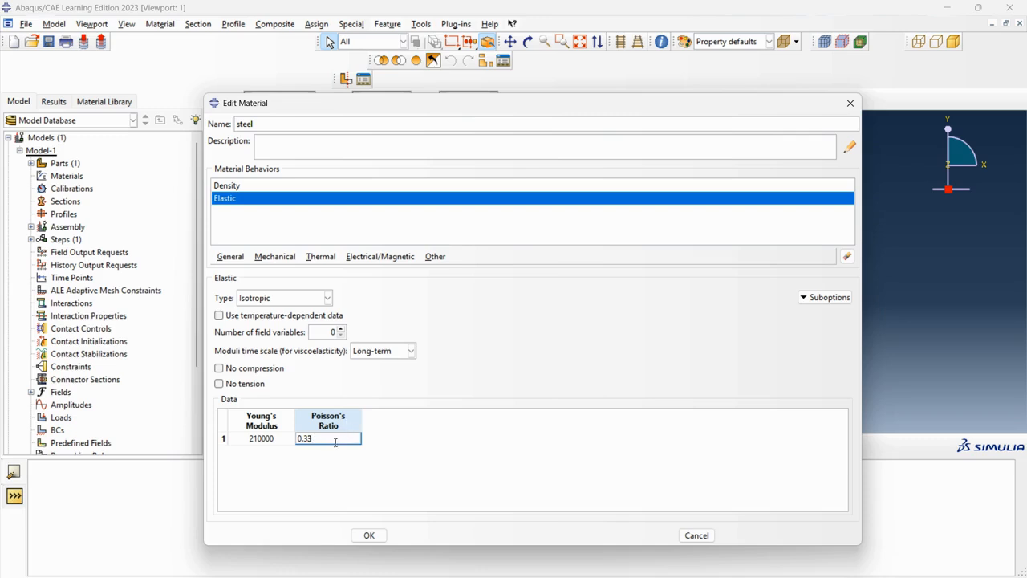
click(376, 534)
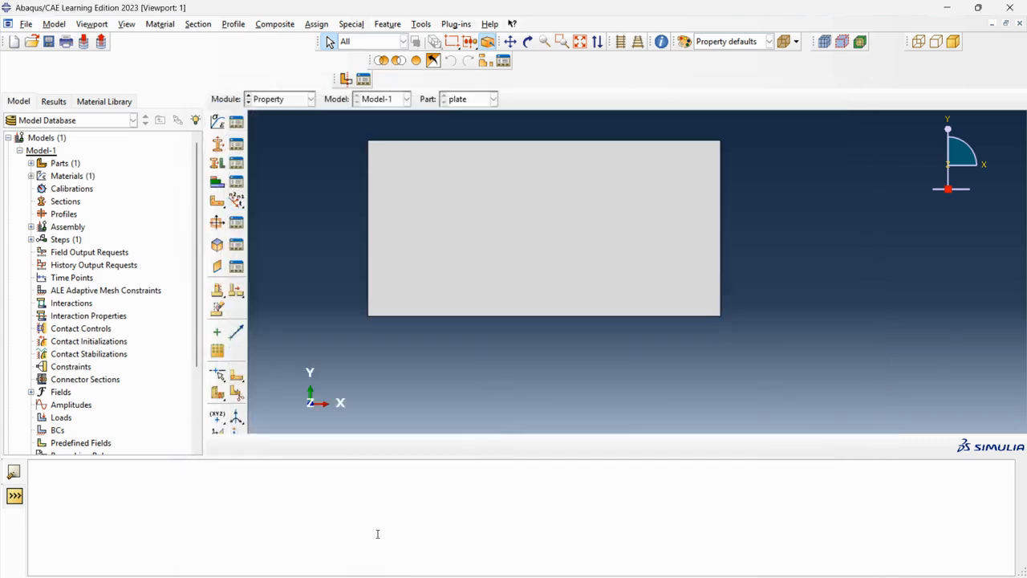
Step: Start creating a homogeneous shell section named Section-1
click(215, 143)
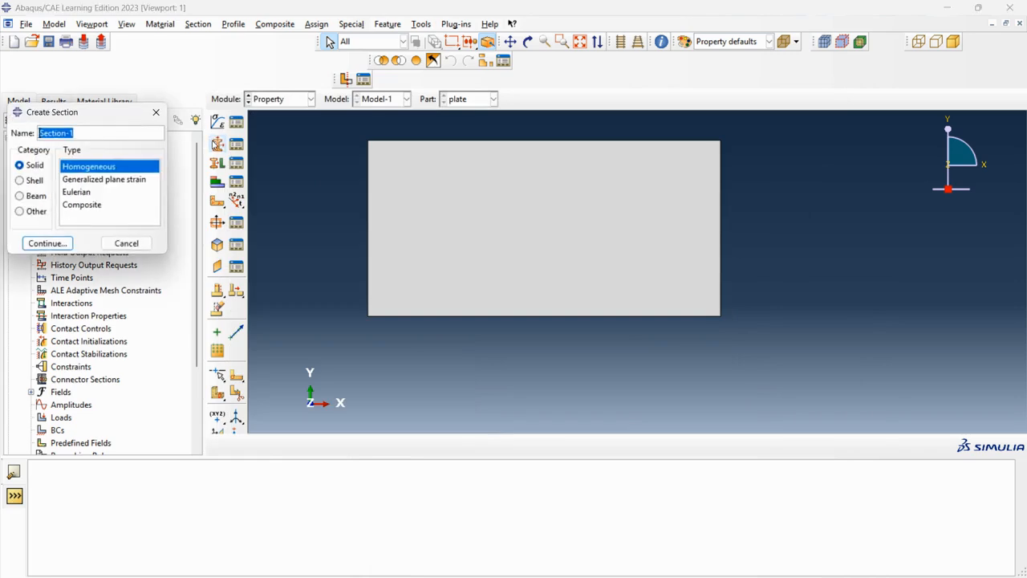
click(20, 181)
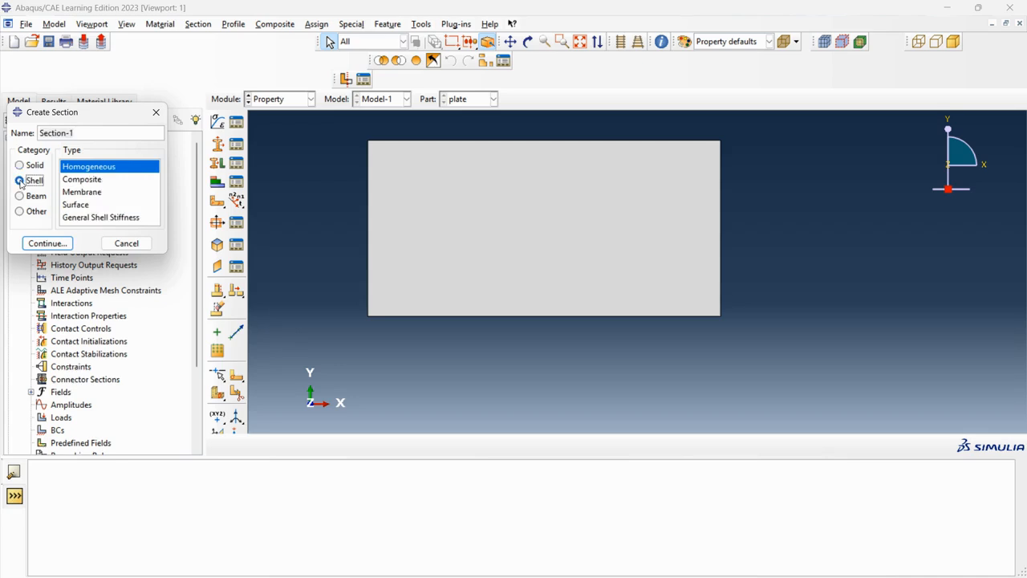
drag(78, 134, 36, 131)
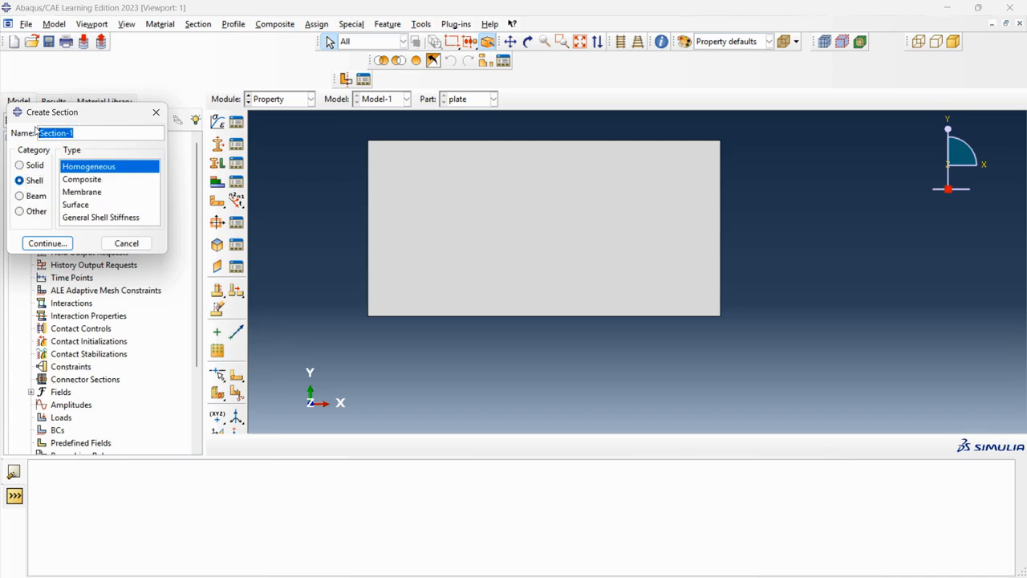
click(112, 136)
click(46, 244)
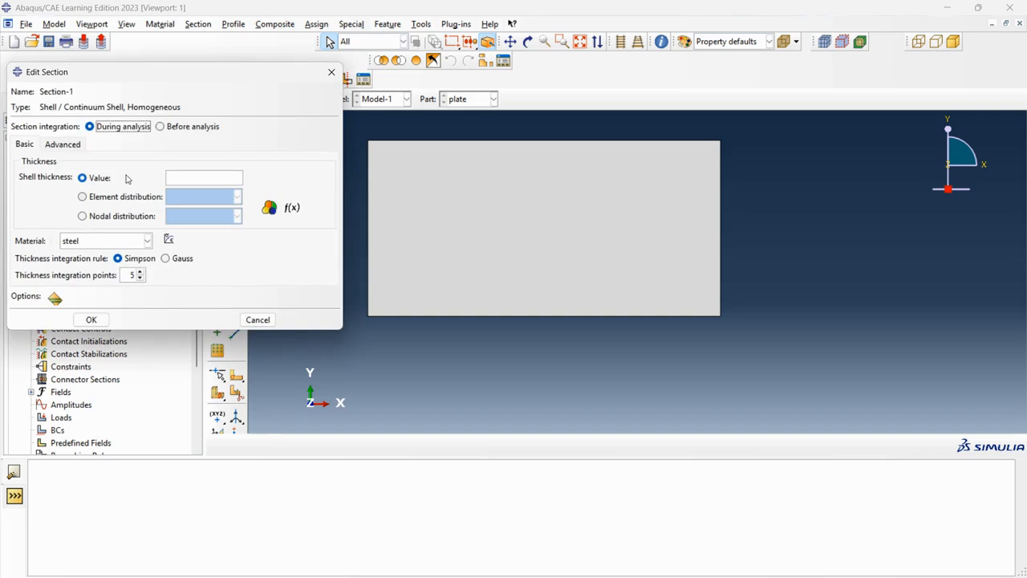
Step: Set the shell section's thickness to 1 with steel as its material and confirm
click(178, 178)
text(0.00)
key(BackSpace)
key(BackSpace)
key(BackSpace)
key(BackSpace)
key(BackSpace)
text(1)
click(90, 320)
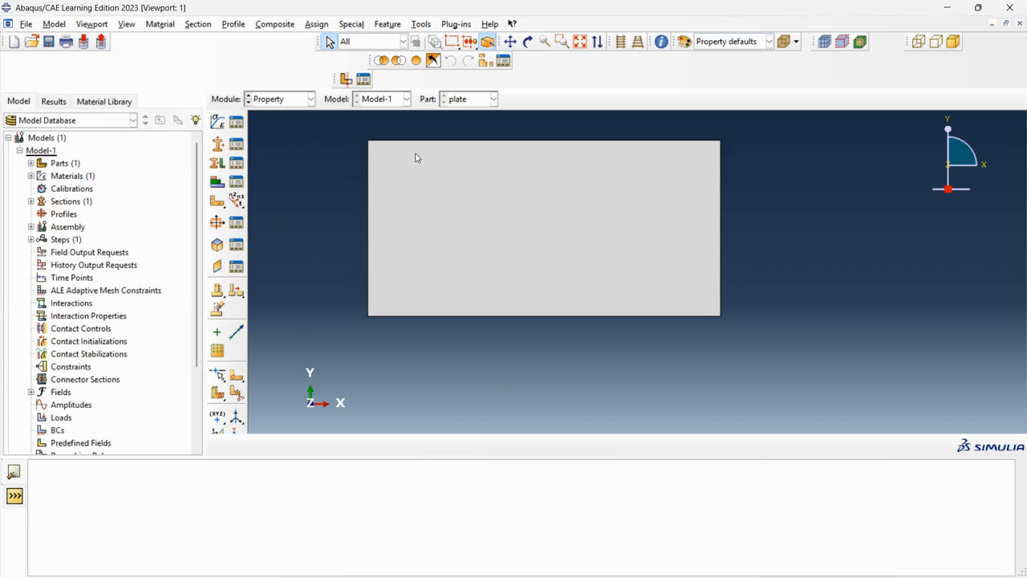
Step: Assign Section-1 to the whole plate region
click(566, 193)
click(216, 163)
click(535, 172)
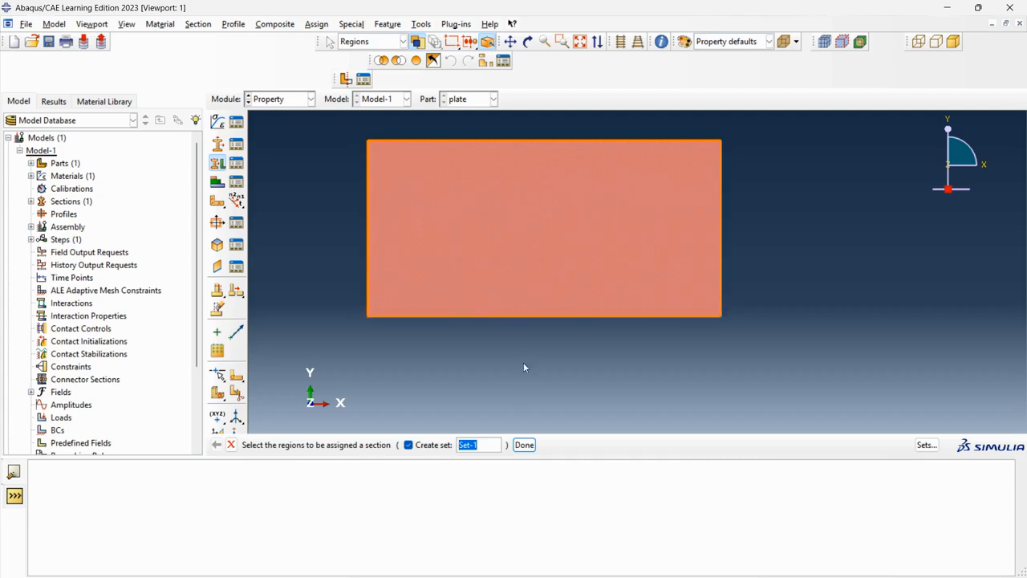
click(526, 445)
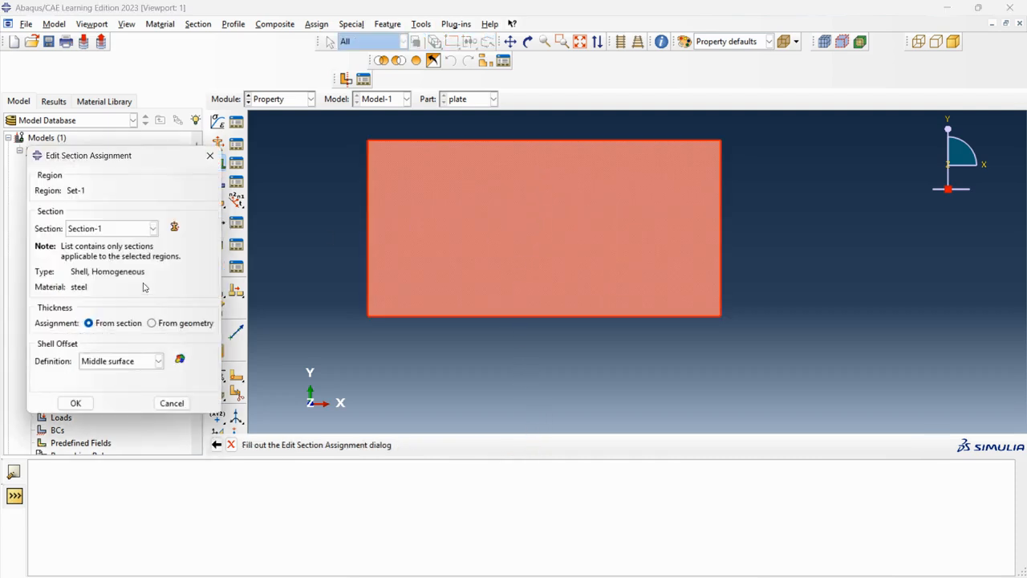
click(133, 228)
click(134, 230)
click(75, 403)
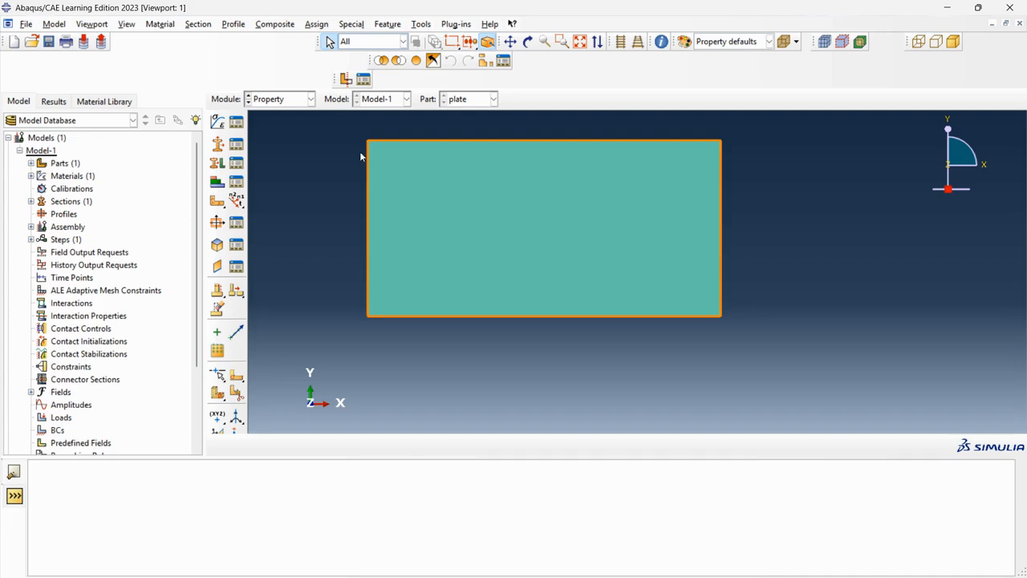
Step: Create a dependent instance of the plate part in the Assembly module
click(311, 100)
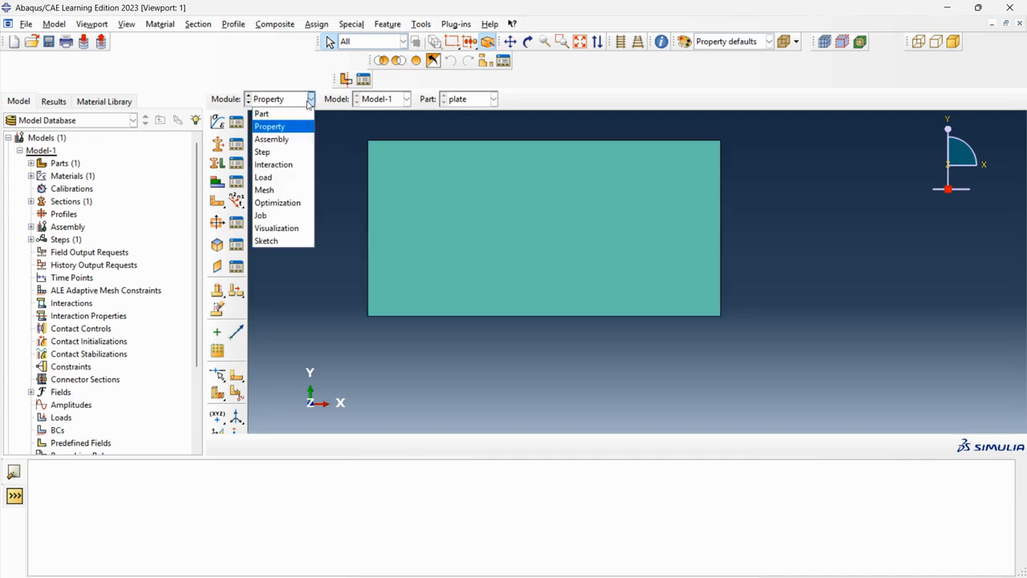
click(290, 139)
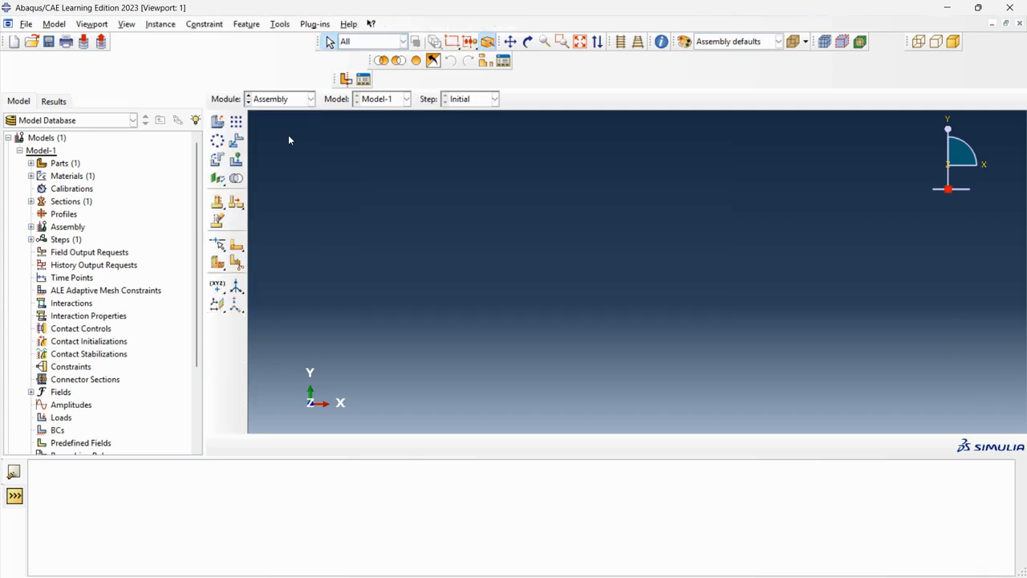
click(224, 123)
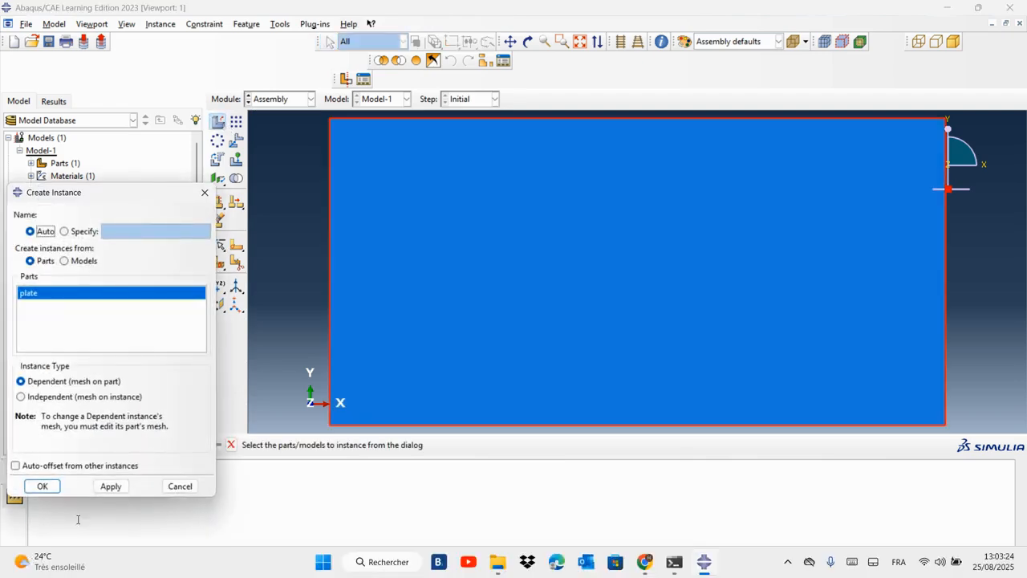
click(43, 485)
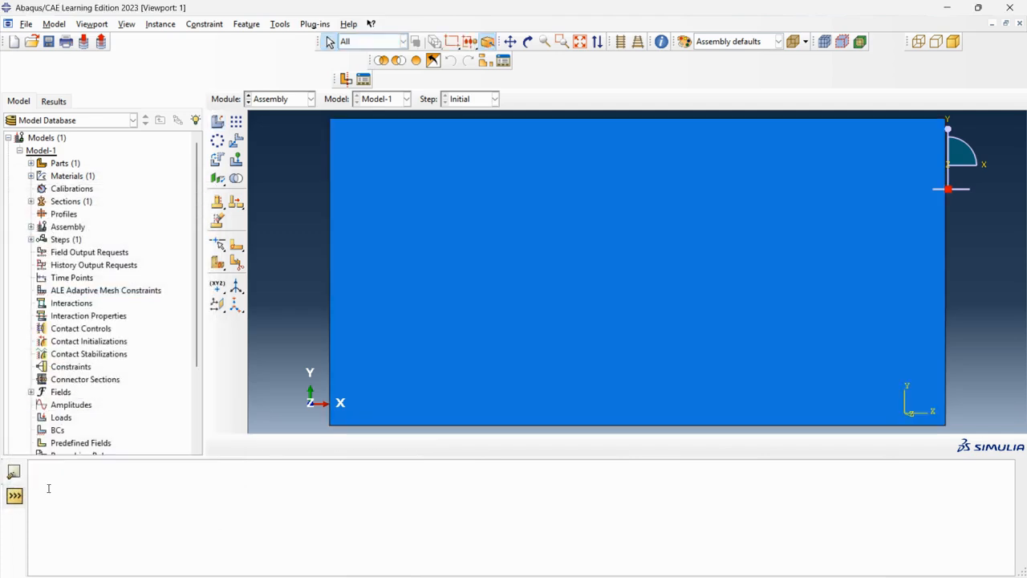
scroll(455, 345, up, 2)
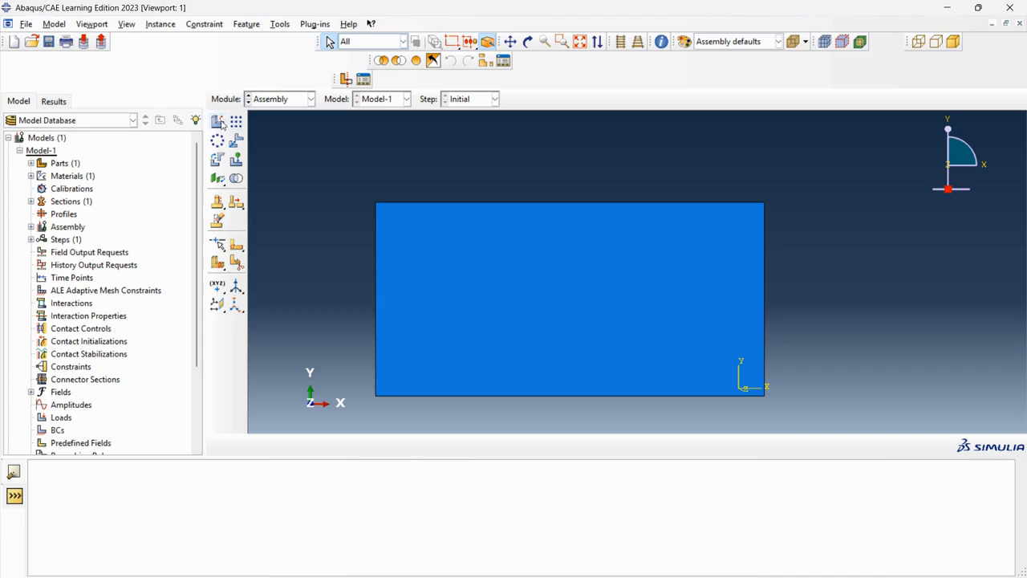
Step: Create Step-1 as a linear perturbation Frequency step after Initial
click(277, 100)
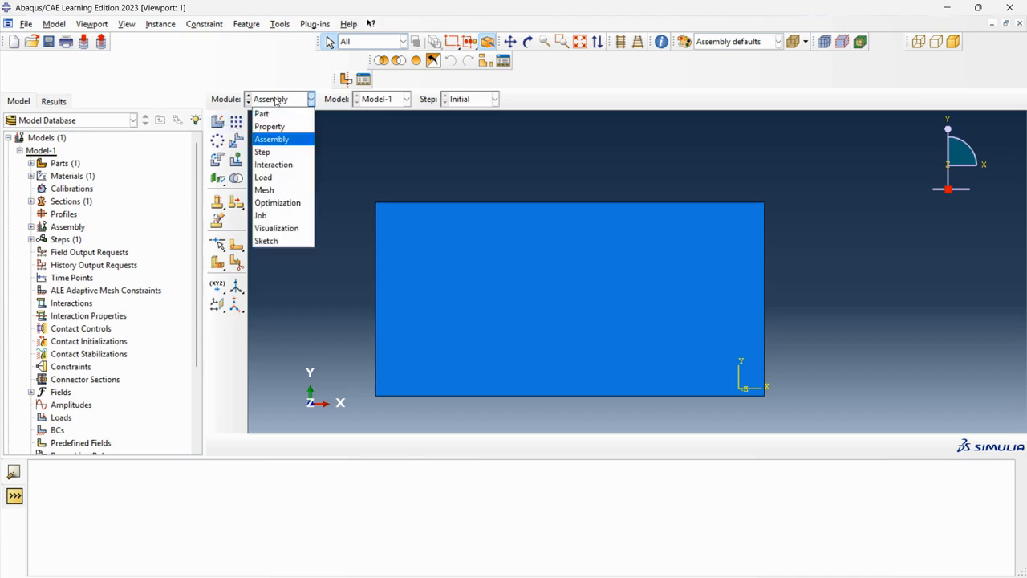
click(273, 151)
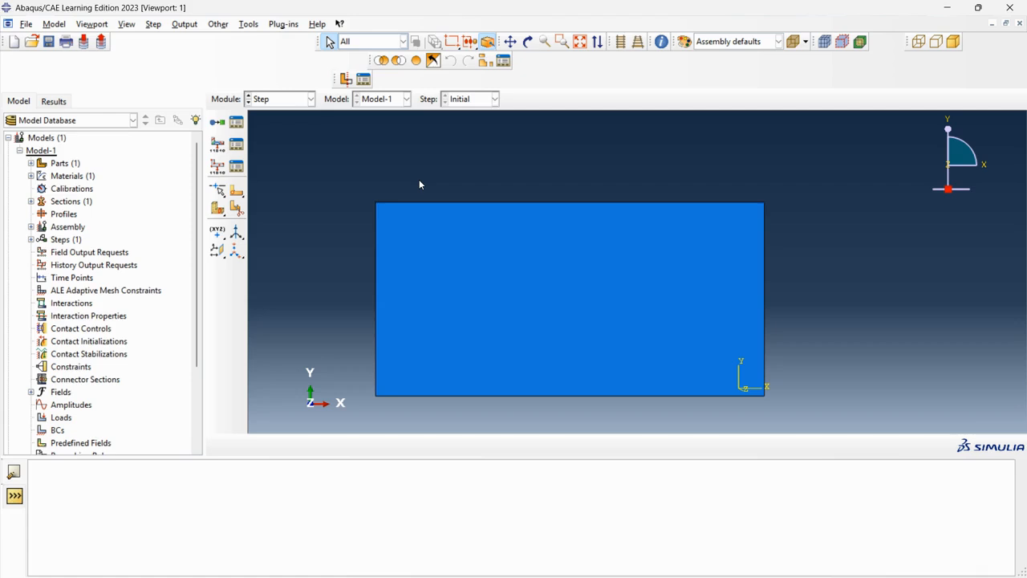
click(217, 122)
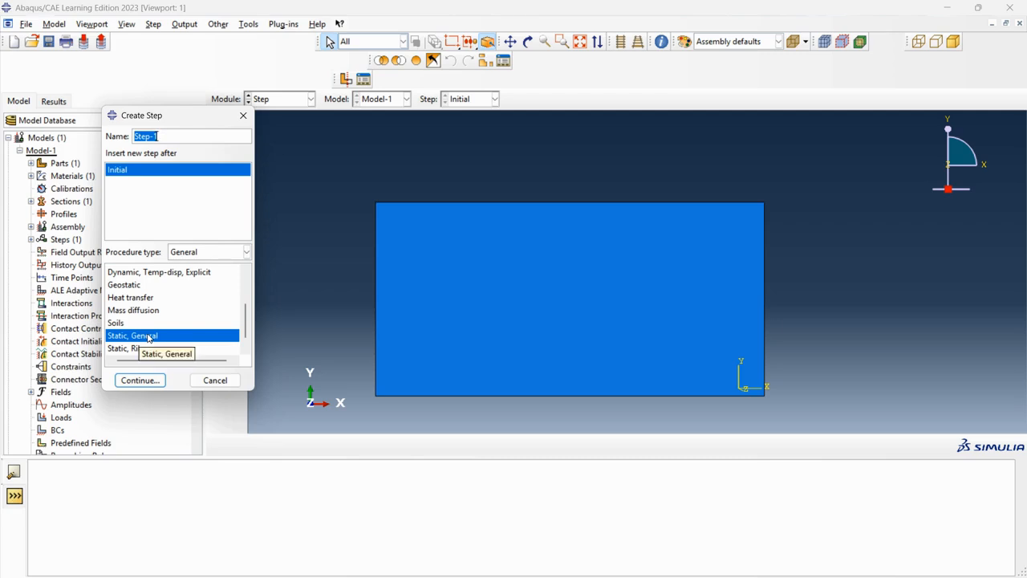
click(193, 253)
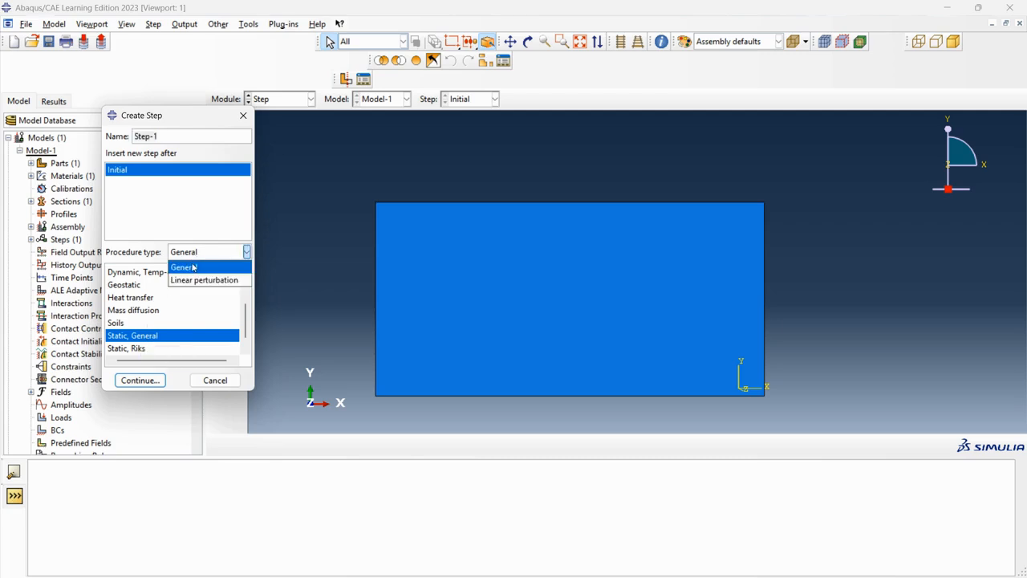
click(193, 280)
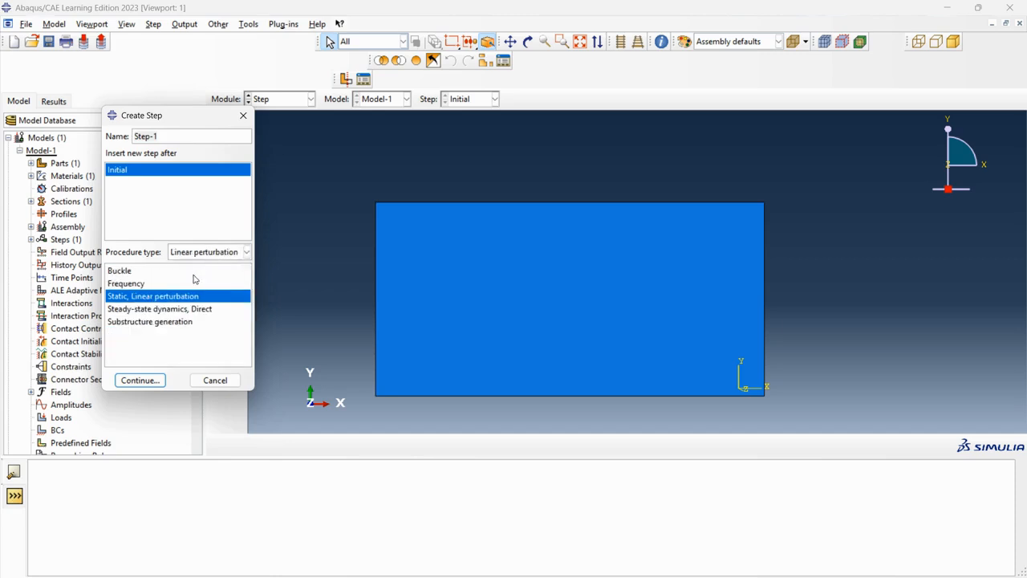
click(128, 284)
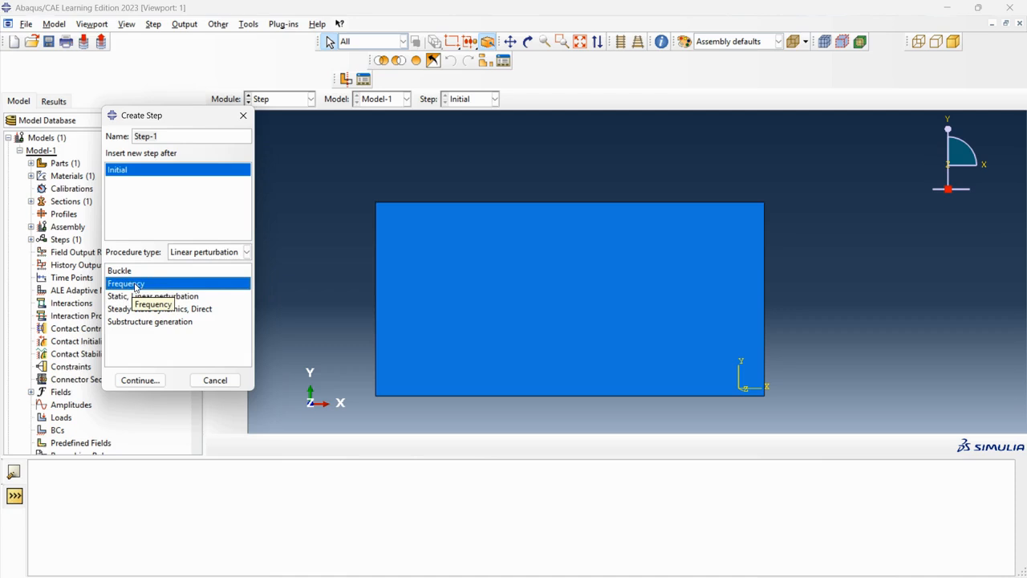
click(142, 380)
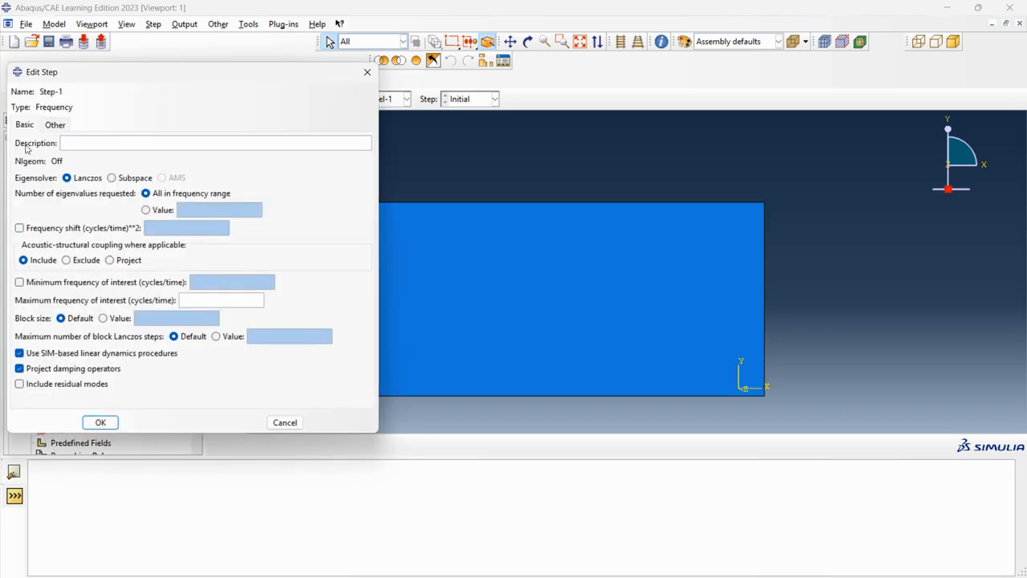
Step: Set the step's maximum frequency of interest to 10 cycles/time and confirm the step
click(55, 125)
click(26, 125)
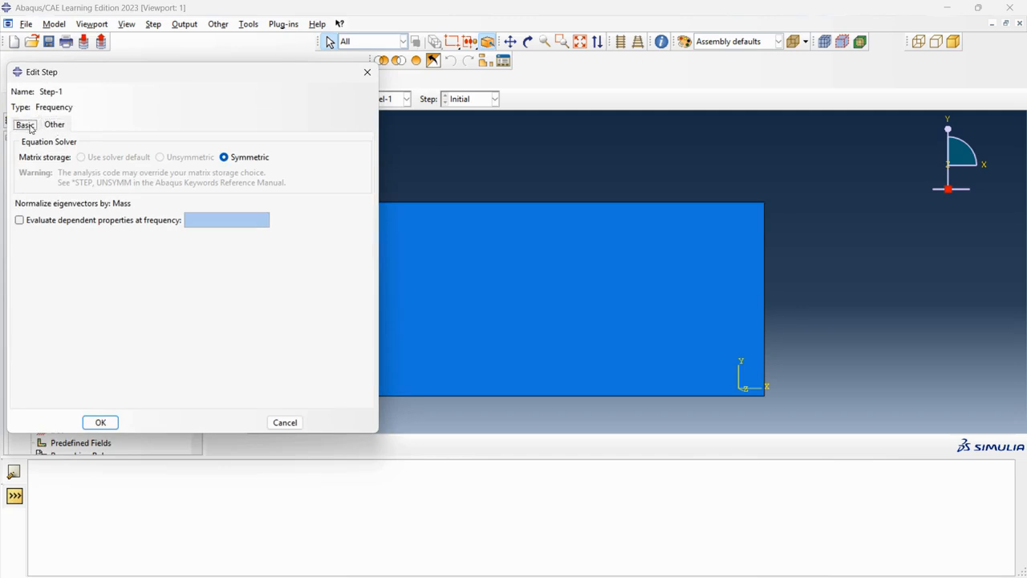
click(98, 423)
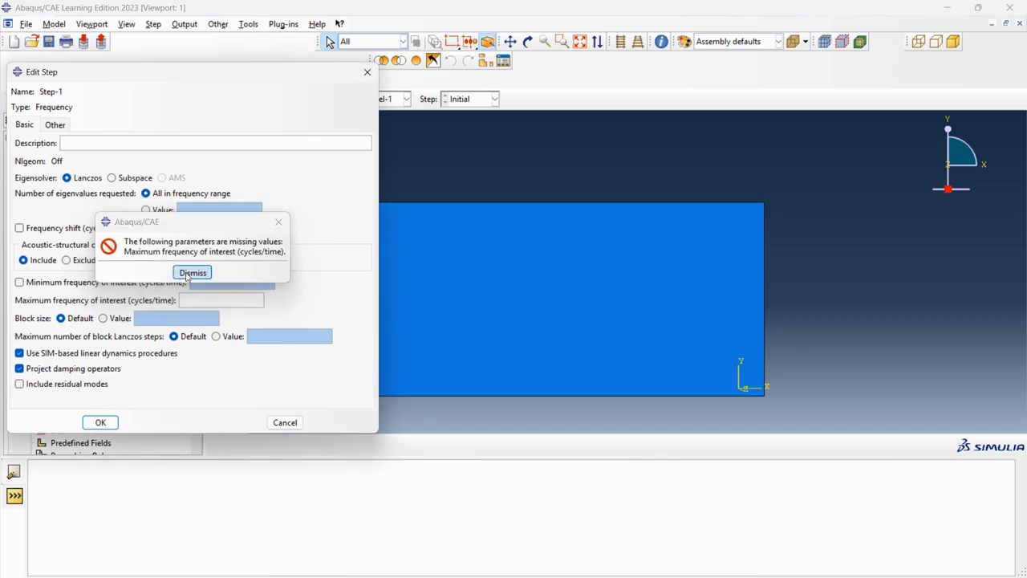
click(192, 272)
click(203, 303)
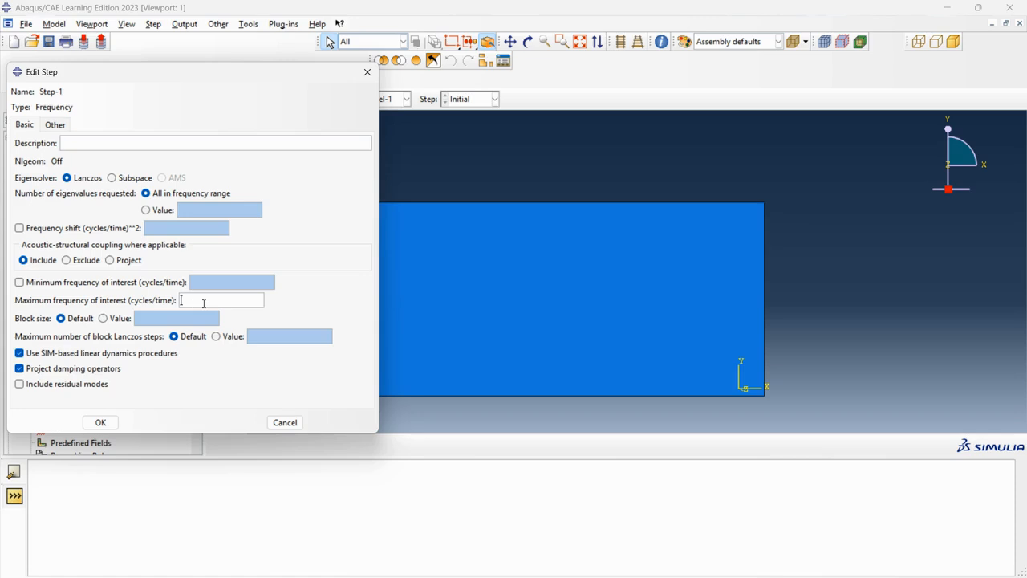
text(10)
click(101, 422)
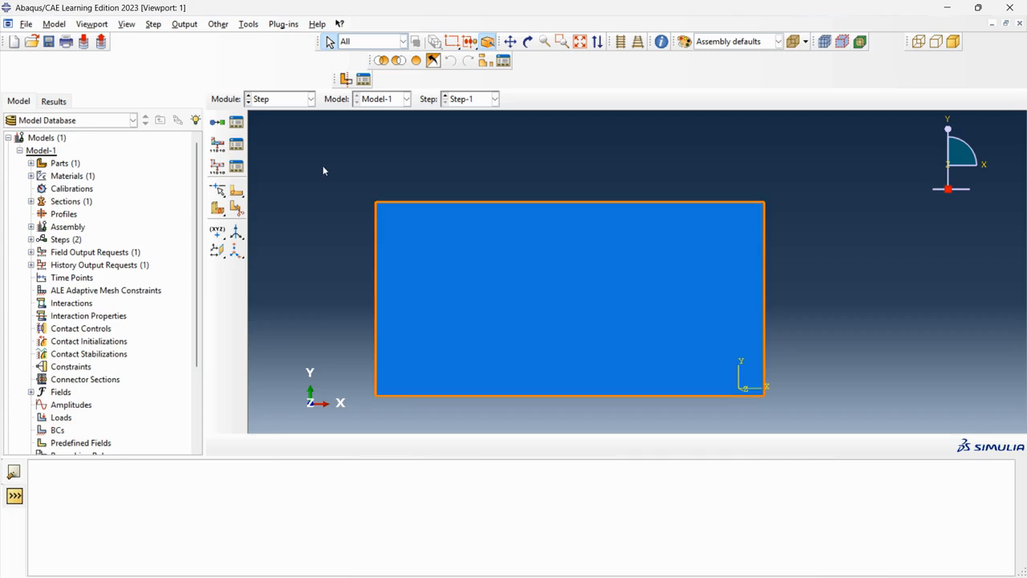
Step: Start a Displacement/Rotation boundary condition named BC-left in Step-1 in the Load module
click(309, 98)
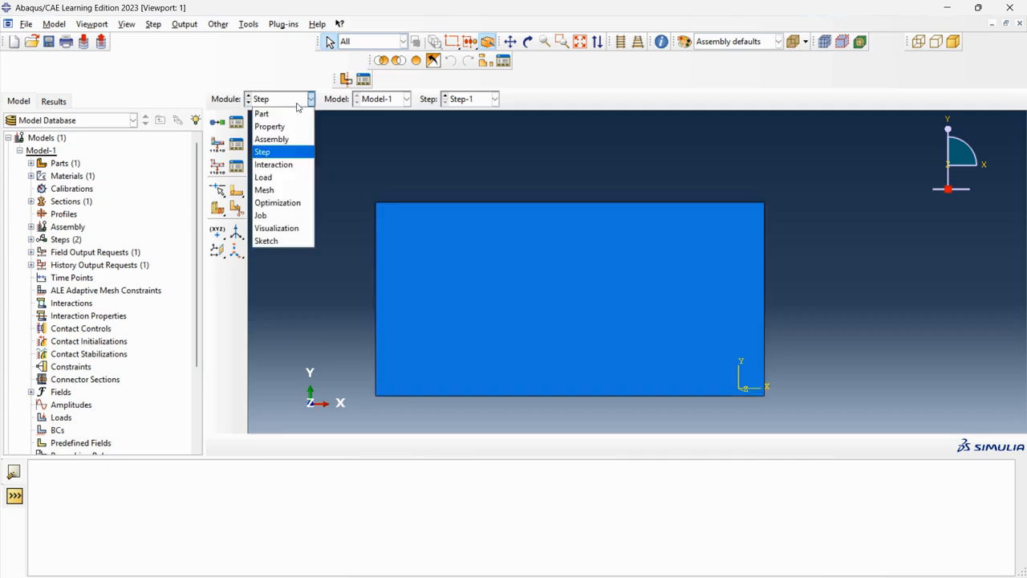
click(292, 178)
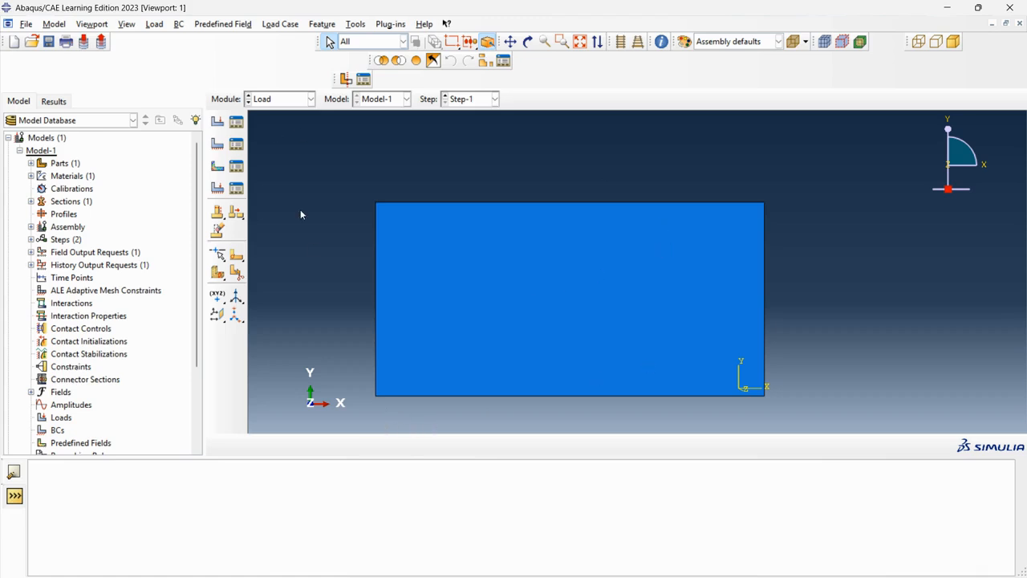
click(218, 145)
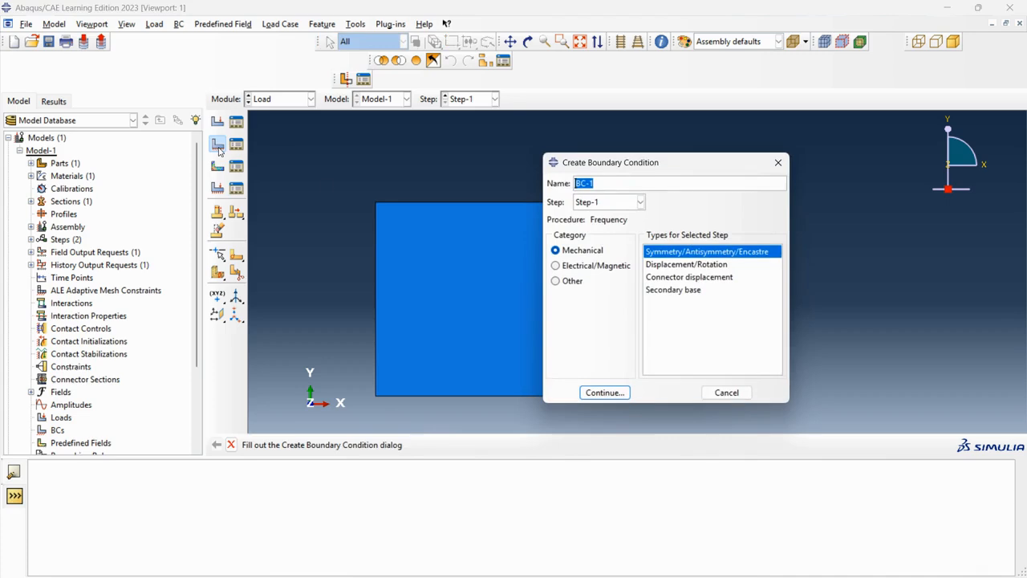
click(712, 265)
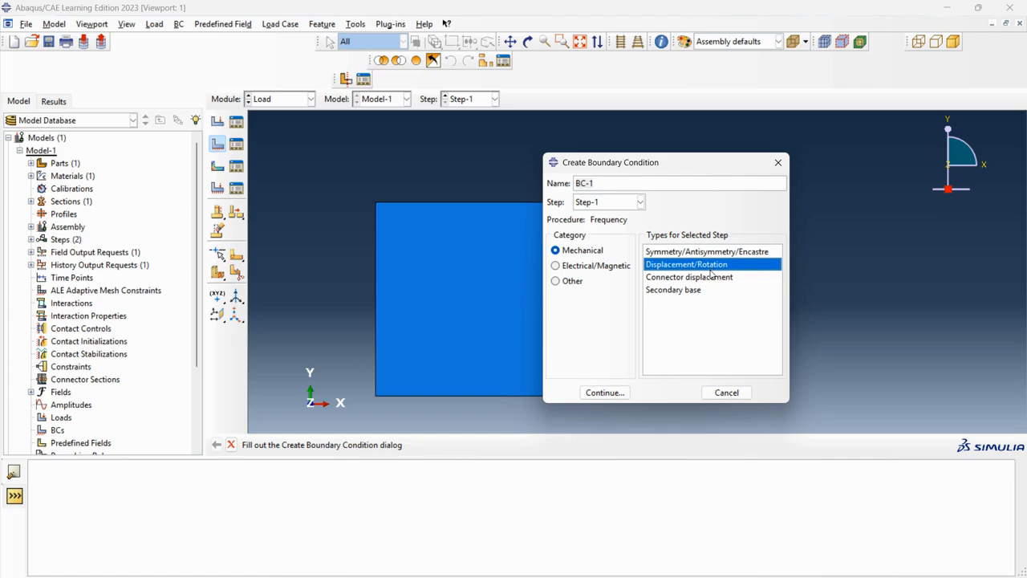
click(607, 392)
click(615, 185)
key(BackSpace)
text(left)
click(603, 393)
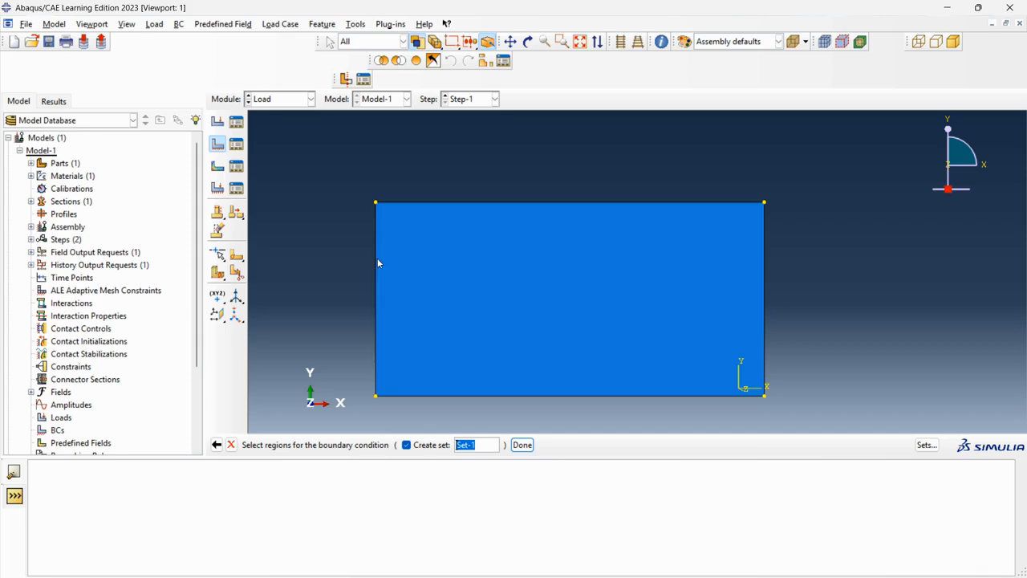
Step: Apply BC-left to the plate's left edge, fixing U2 and U3
click(479, 399)
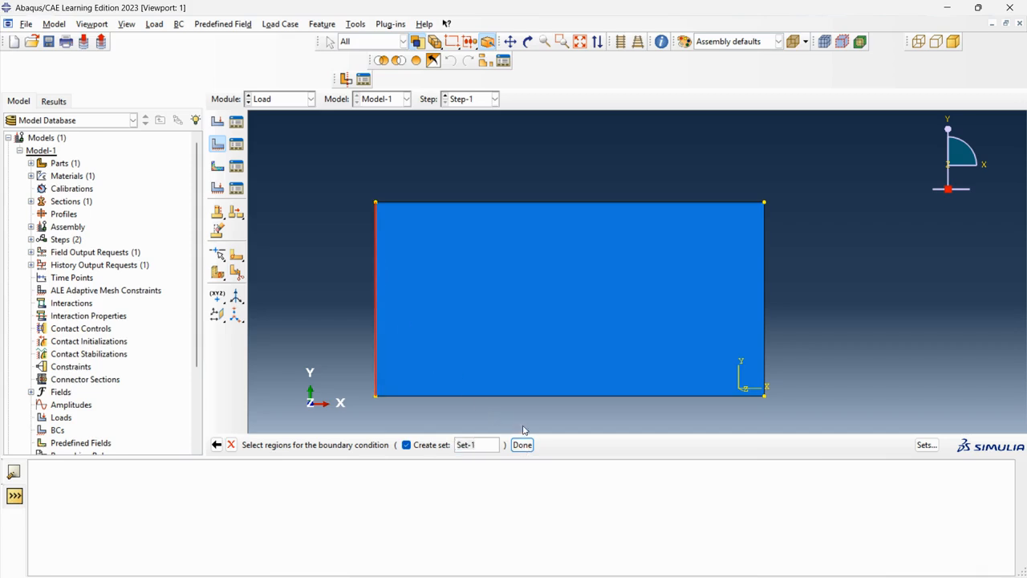
click(521, 445)
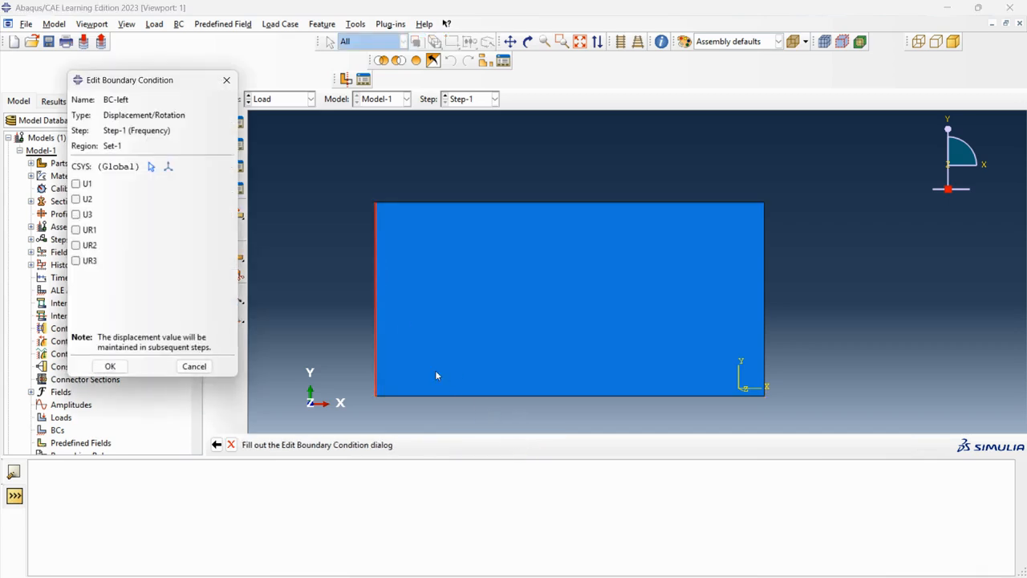
click(77, 199)
click(78, 215)
click(117, 368)
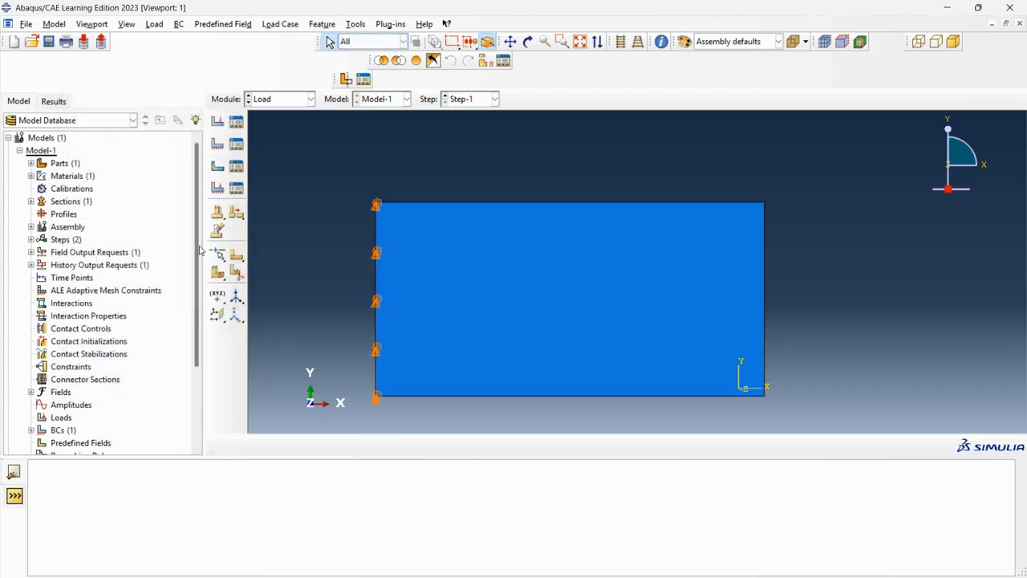
Step: Start a second Displacement/Rotation boundary condition named BC-right in Step-1
click(213, 153)
click(624, 185)
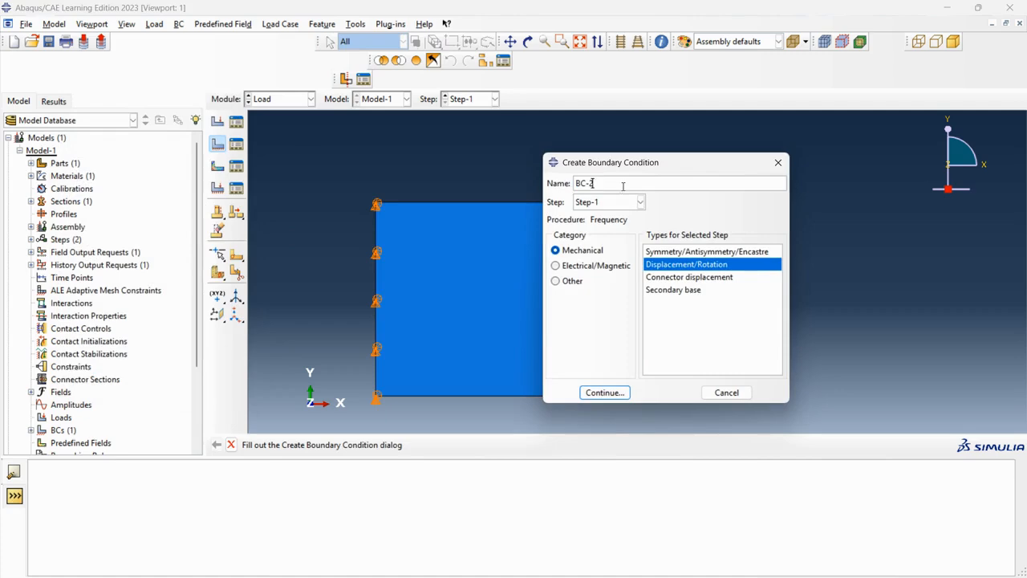
key(BackSpace)
text(right)
click(608, 392)
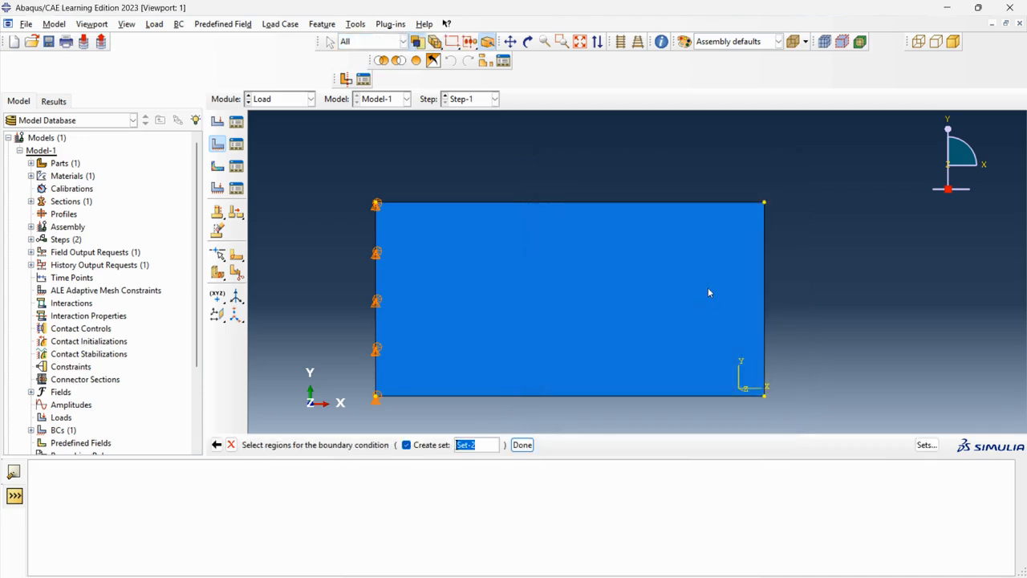
Step: Apply BC-right to the plate's right edge, fixing U2 and U3
click(765, 269)
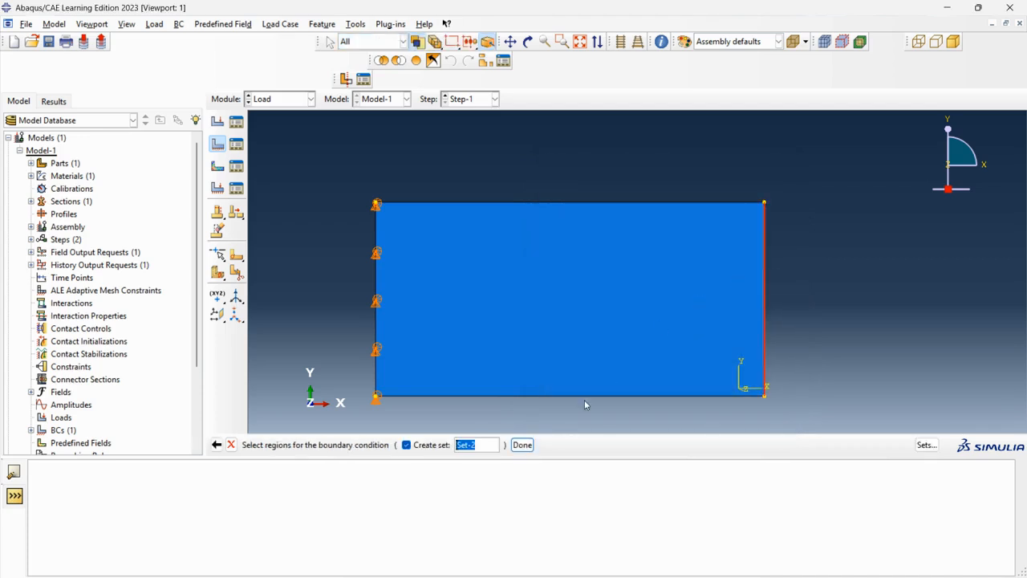
click(523, 444)
click(76, 200)
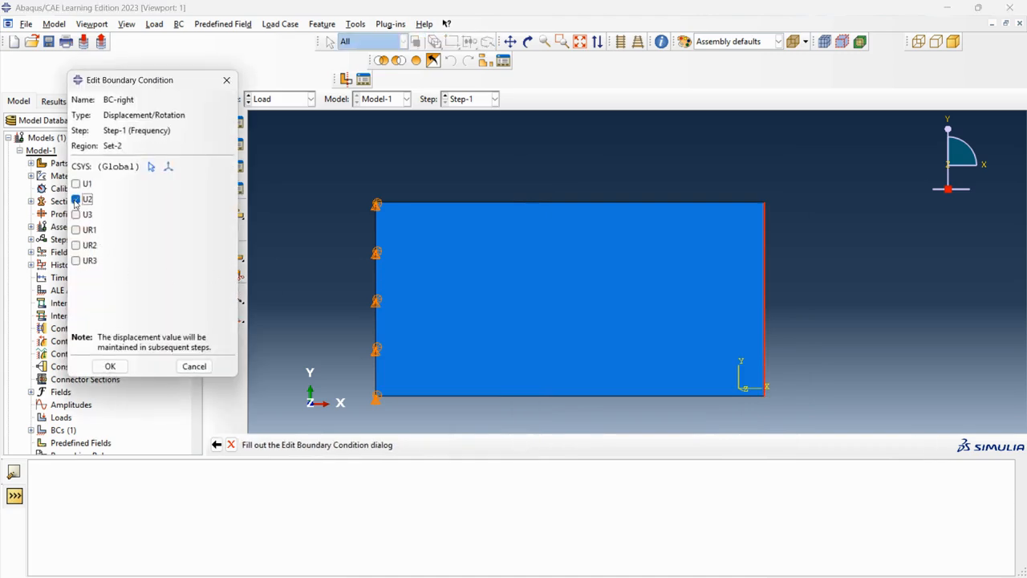
click(75, 214)
click(110, 366)
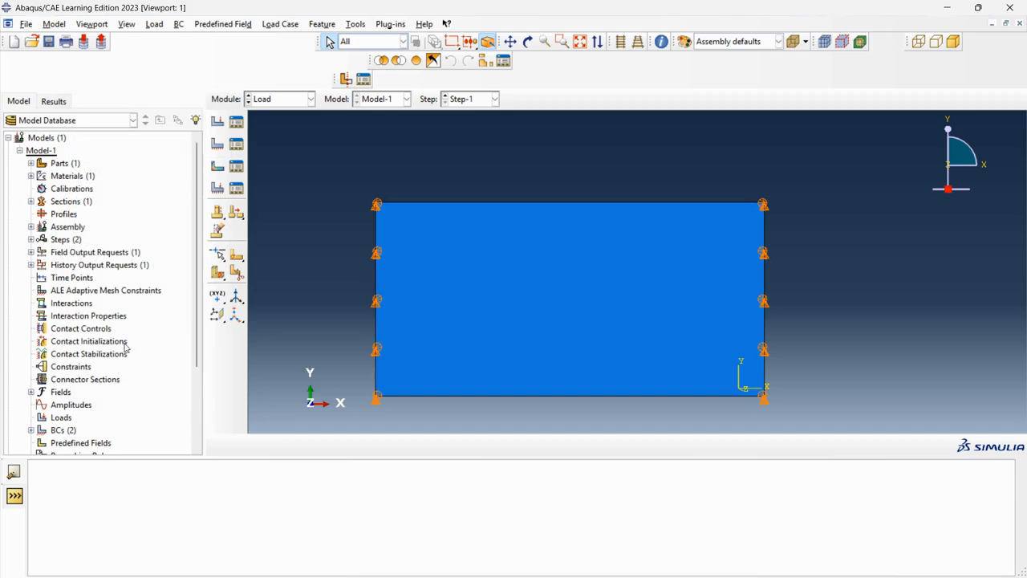
Step: Switch to the Mesh module and set the mesh object to the plate part
click(270, 100)
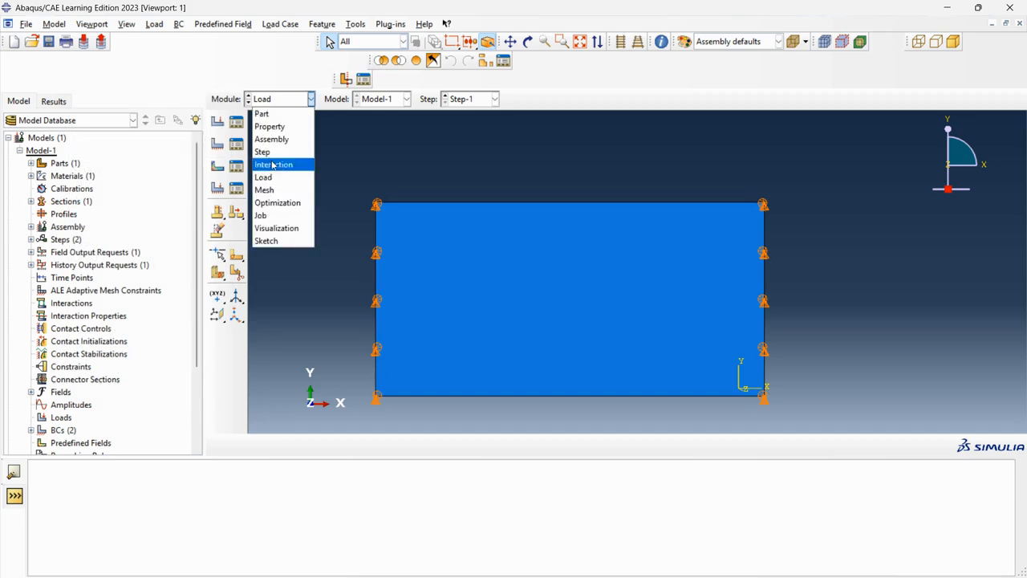
click(265, 190)
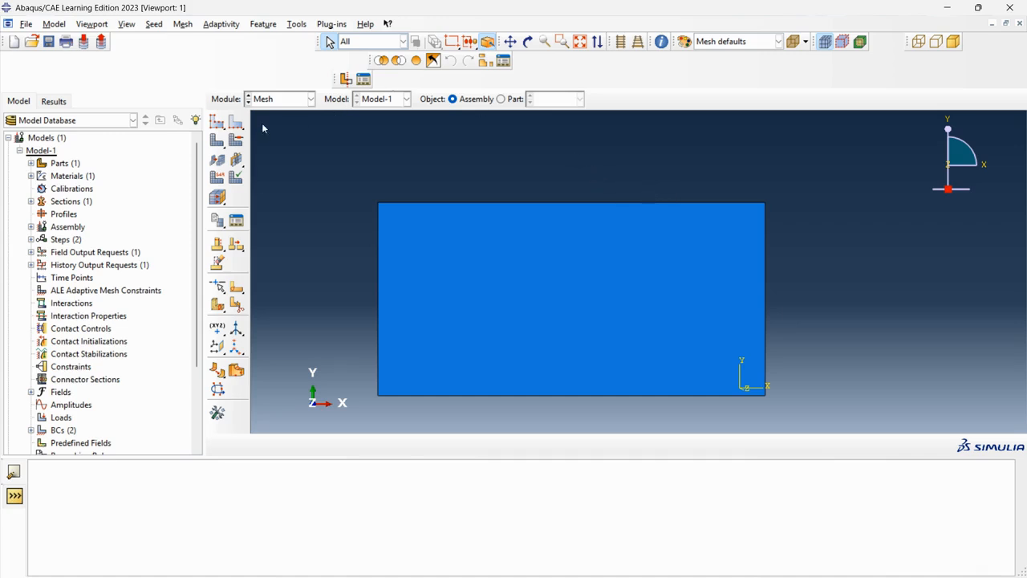
click(500, 99)
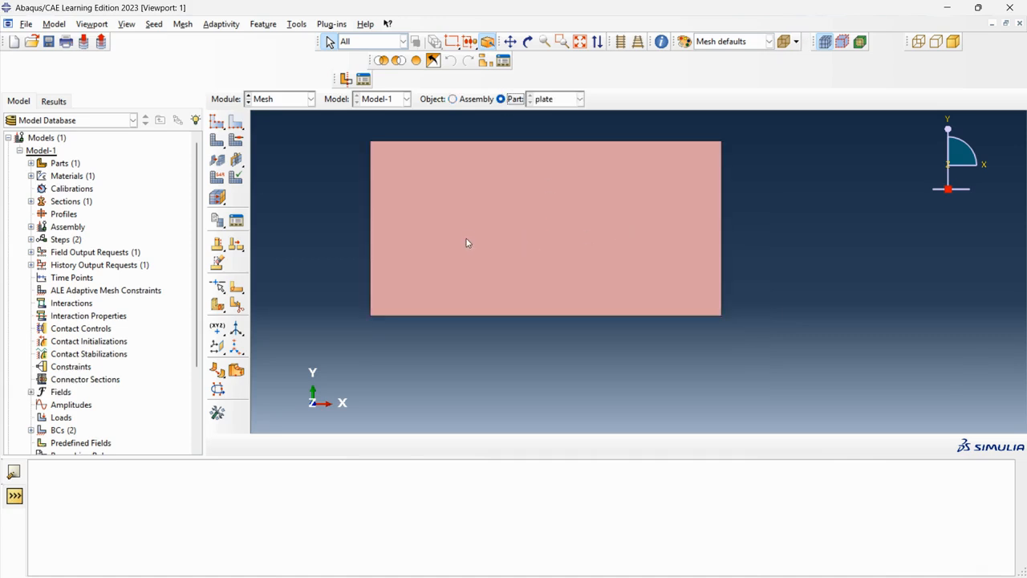
Step: Try global seeds on the plate with approximate sizes of 8, 100 and 50
click(217, 121)
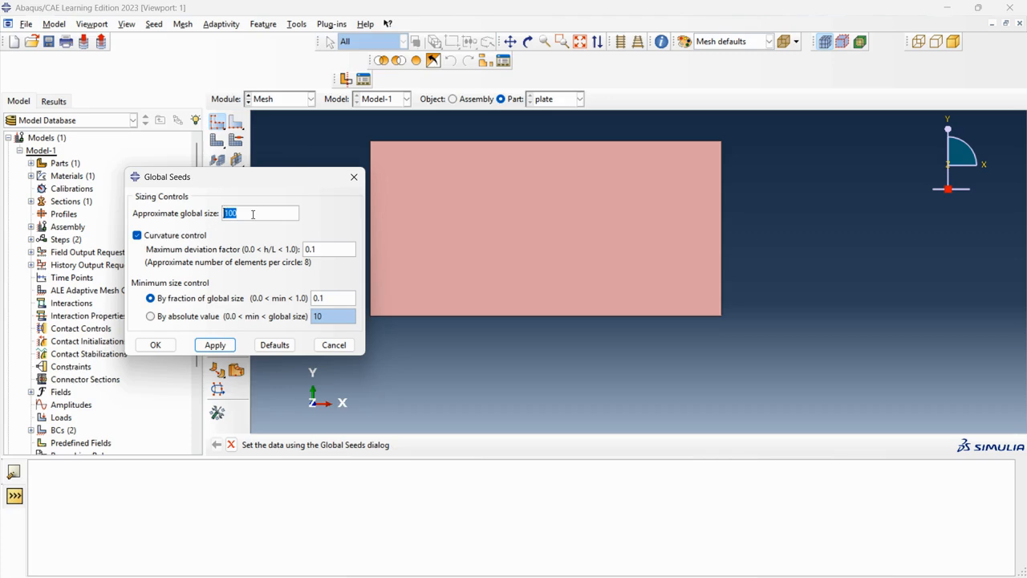
text(8)
click(155, 345)
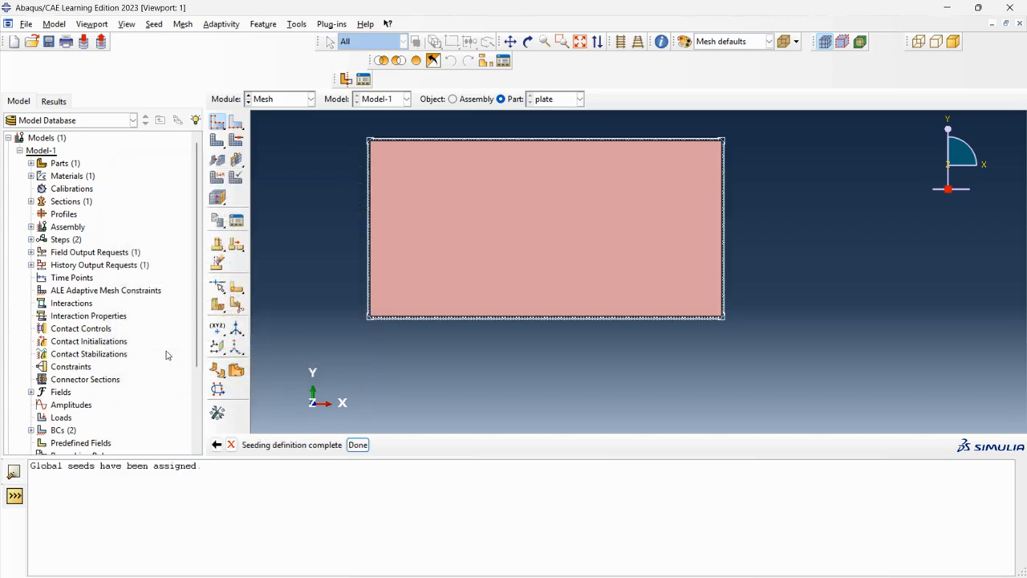
click(217, 122)
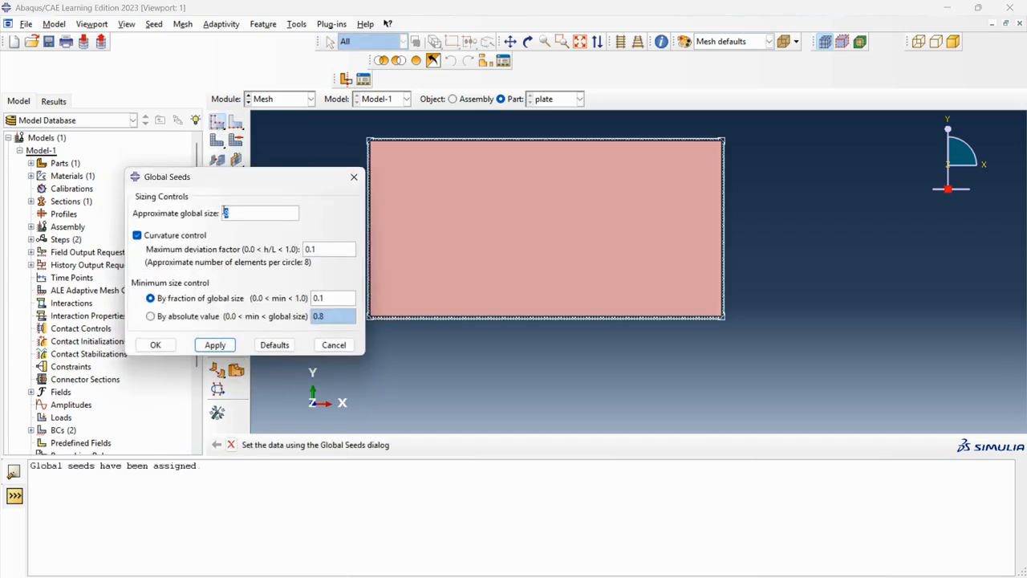
text(100)
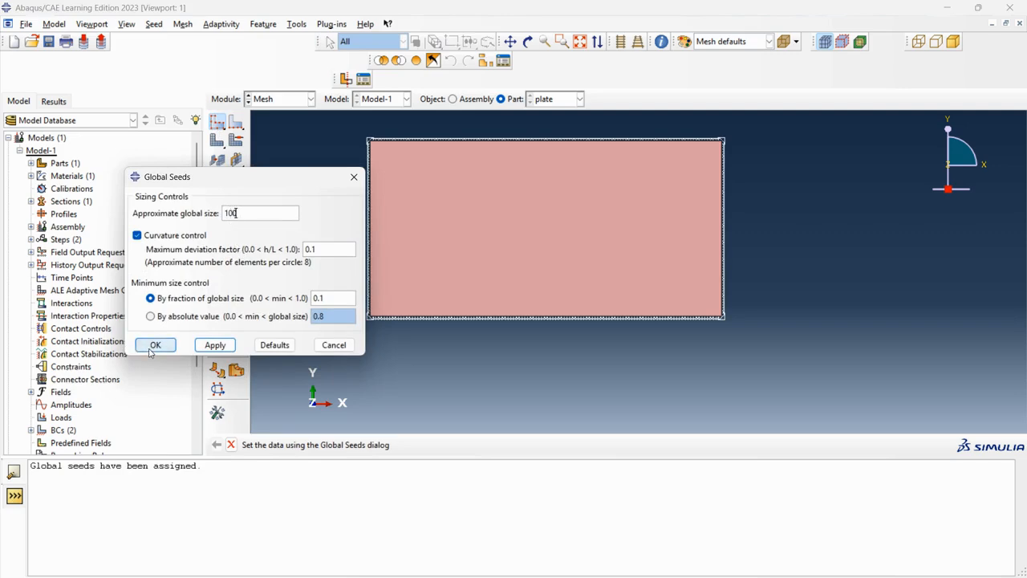
click(155, 345)
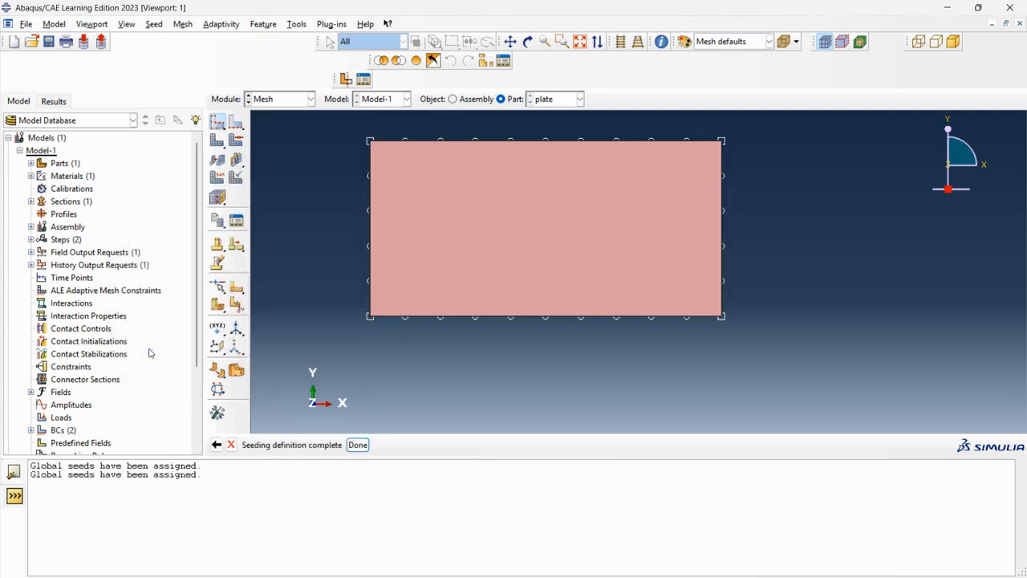
click(216, 122)
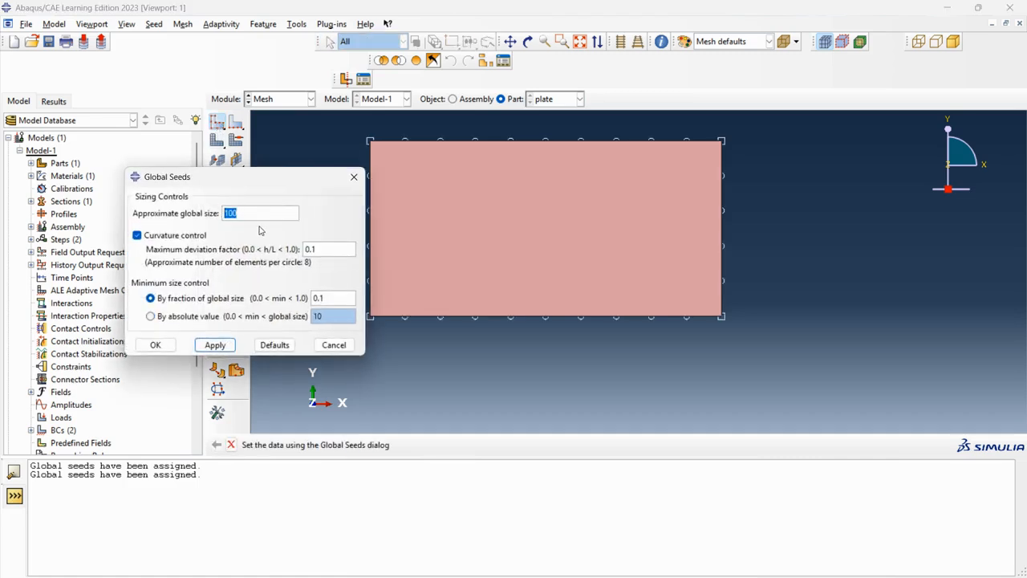
text(50)
click(164, 346)
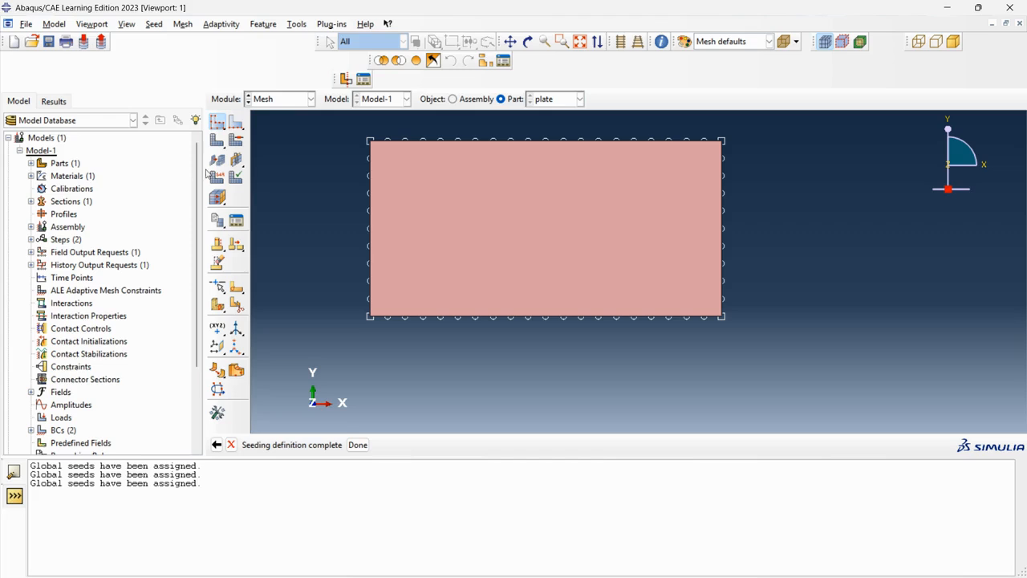
Step: Seed the plate with an approximate global size of 35 and mesh the part
click(216, 121)
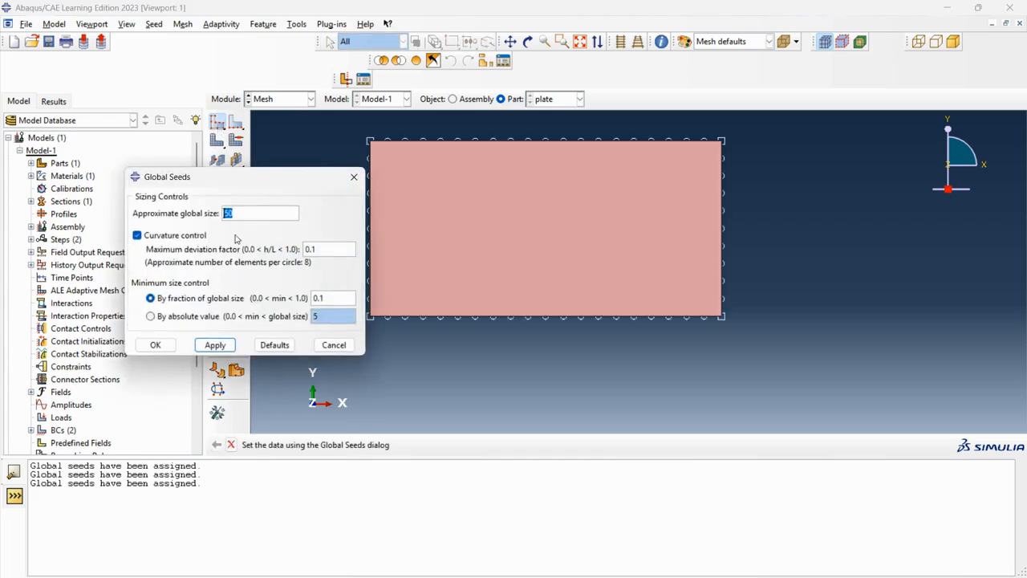
text(35)
key(Return)
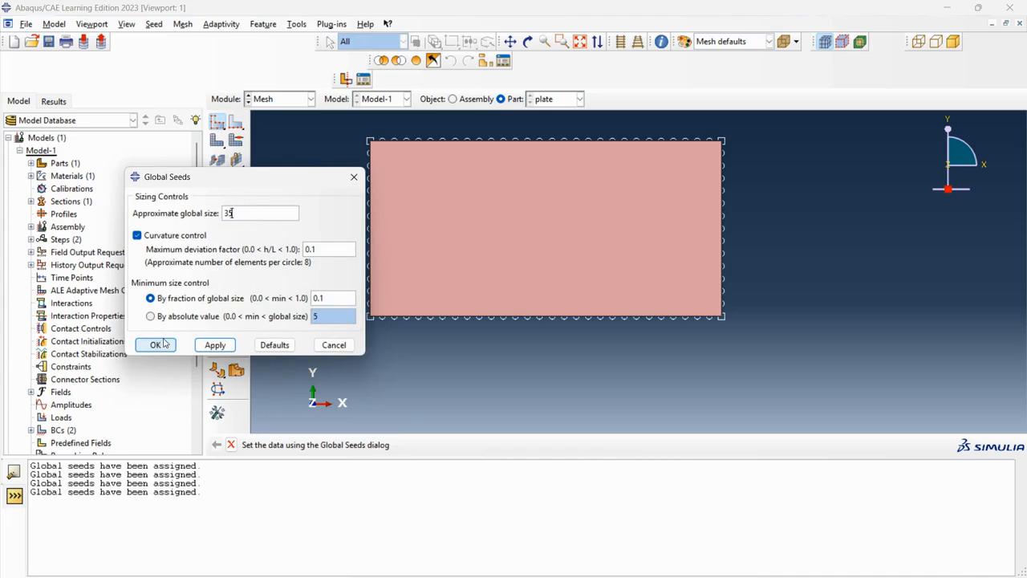
click(156, 345)
click(216, 158)
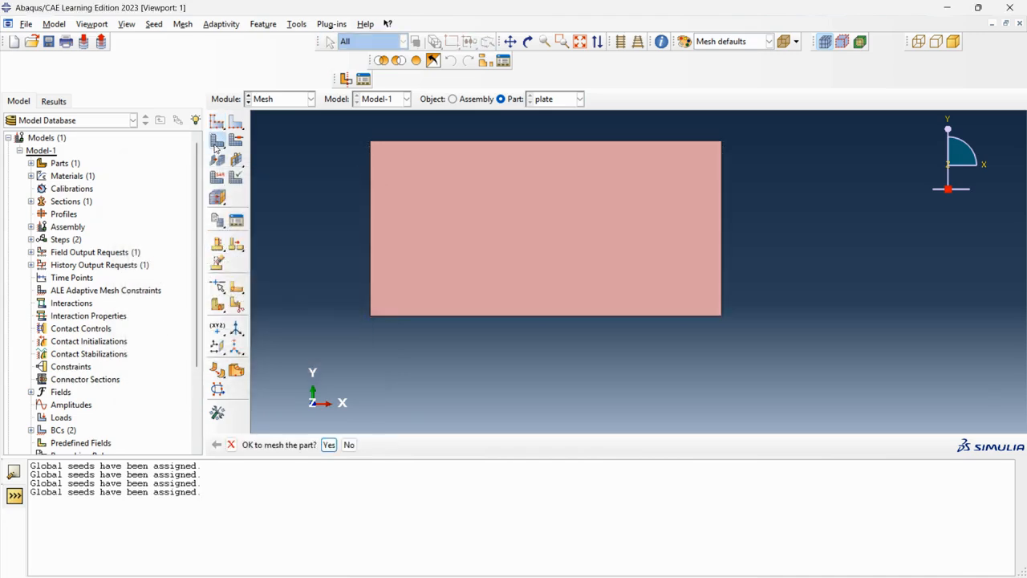
click(329, 445)
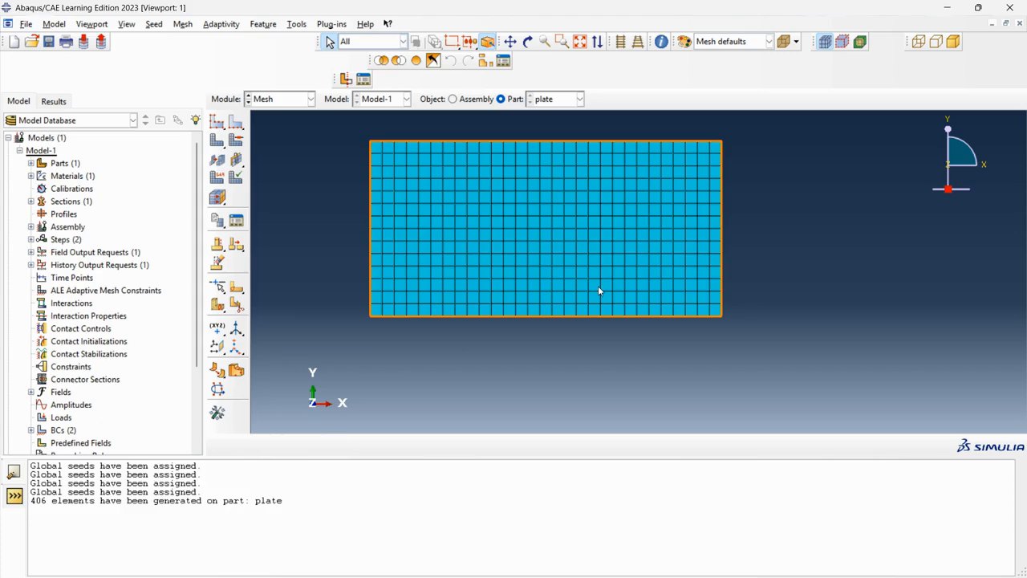
Step: Switch to the Job module
right_click(594, 307)
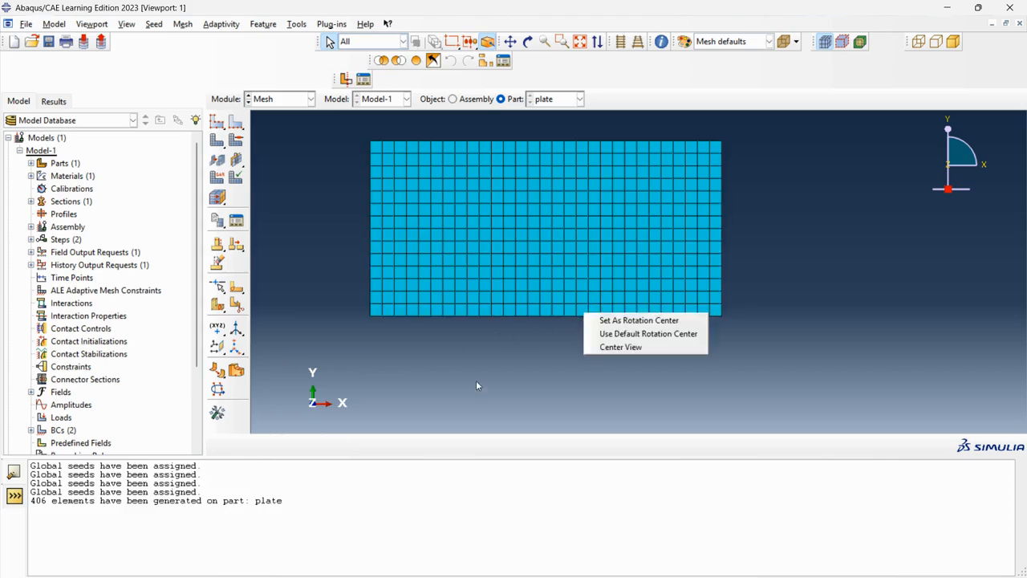
click(305, 99)
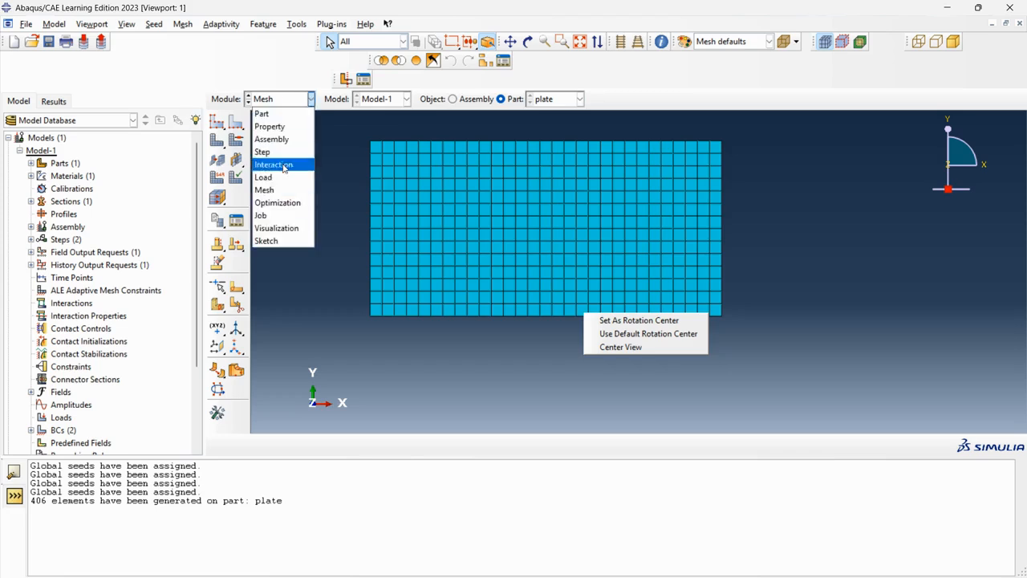
click(278, 215)
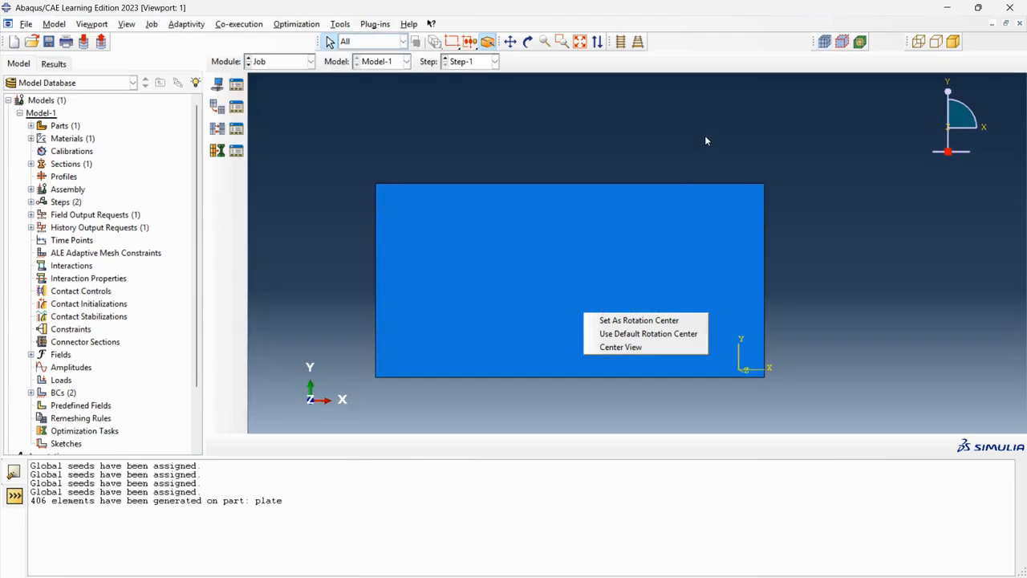
Step: Create a job named Job-1 for Model-1 with default job settings
click(217, 83)
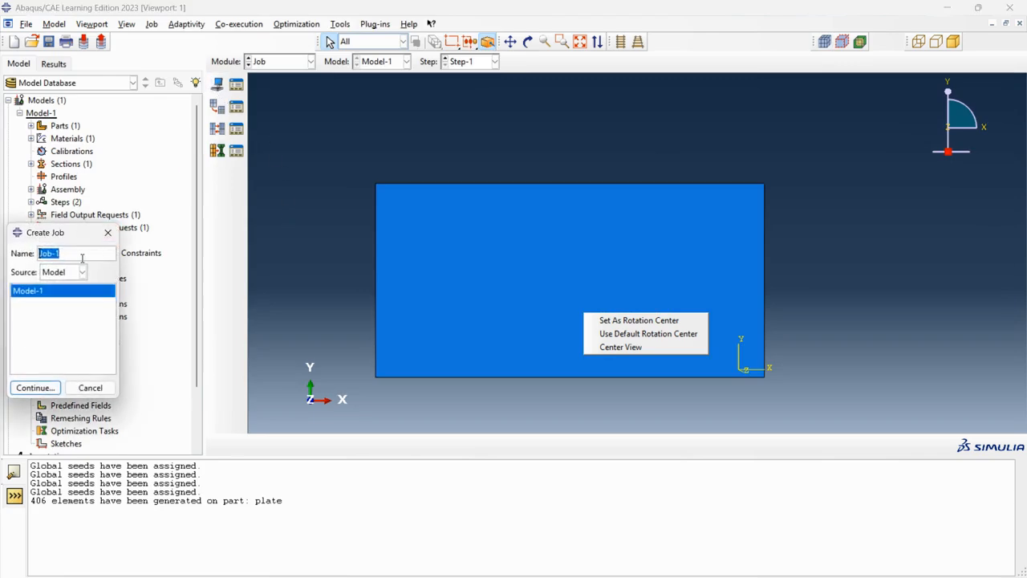
click(82, 256)
click(36, 387)
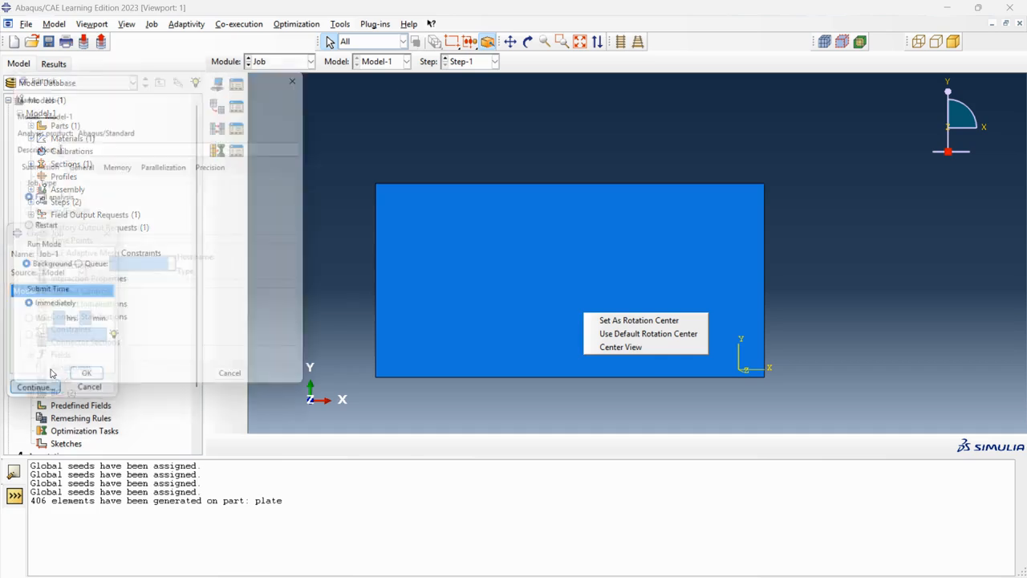
click(85, 390)
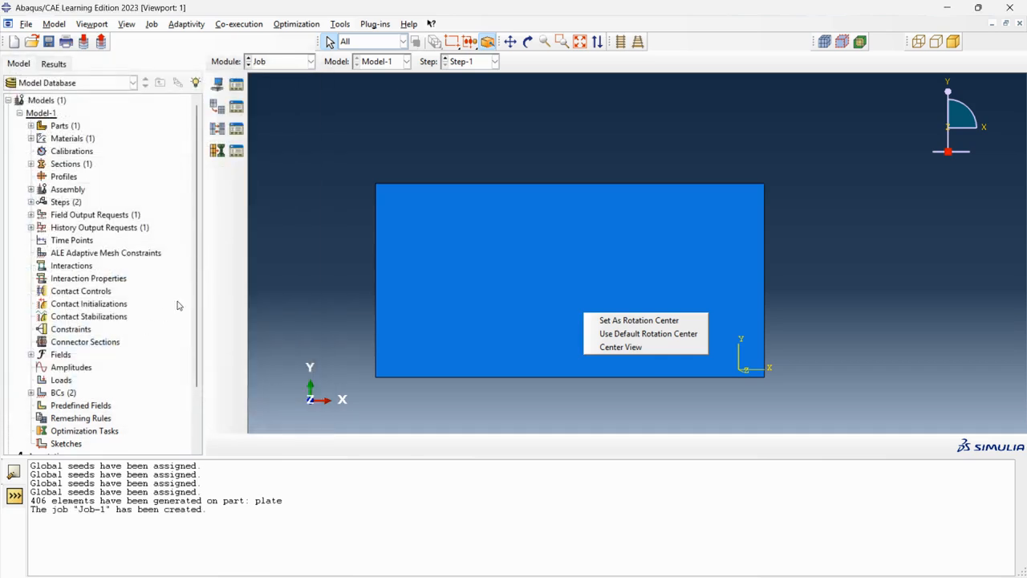
Step: Submit Job-1 from the Job Manager, allowing its existing job files to be overwritten
click(236, 87)
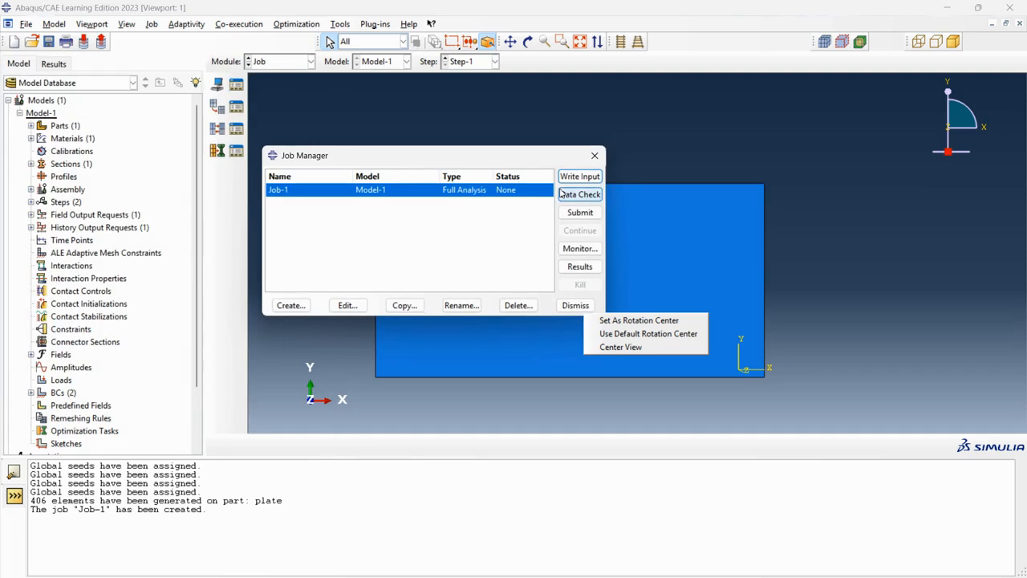
drag(529, 155, 548, 151)
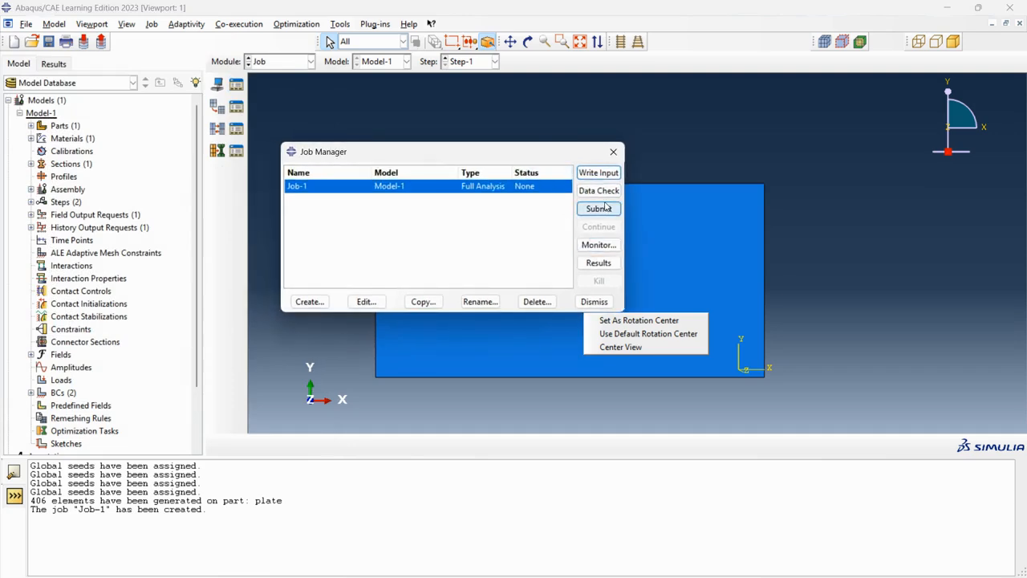
click(606, 208)
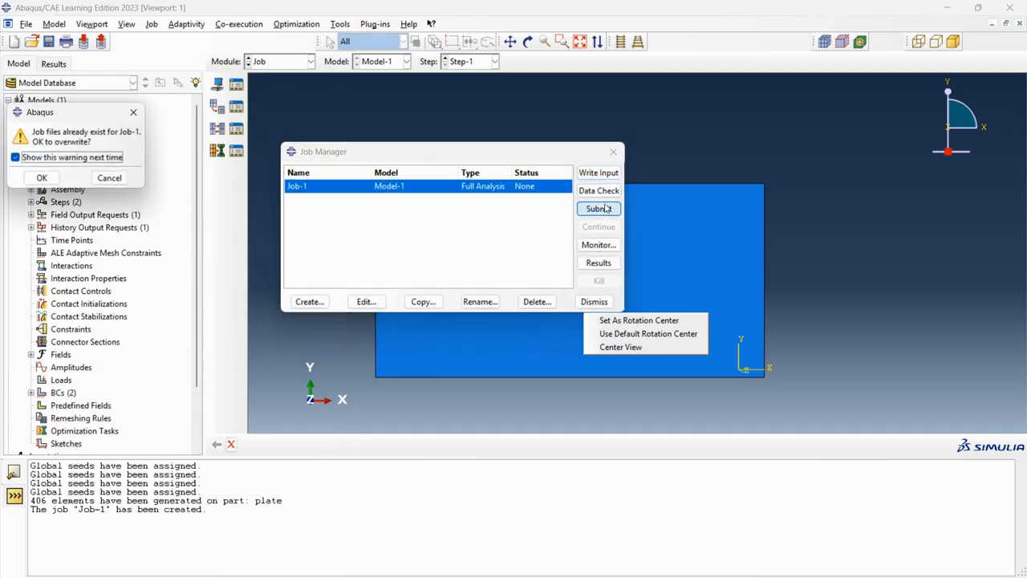
click(36, 176)
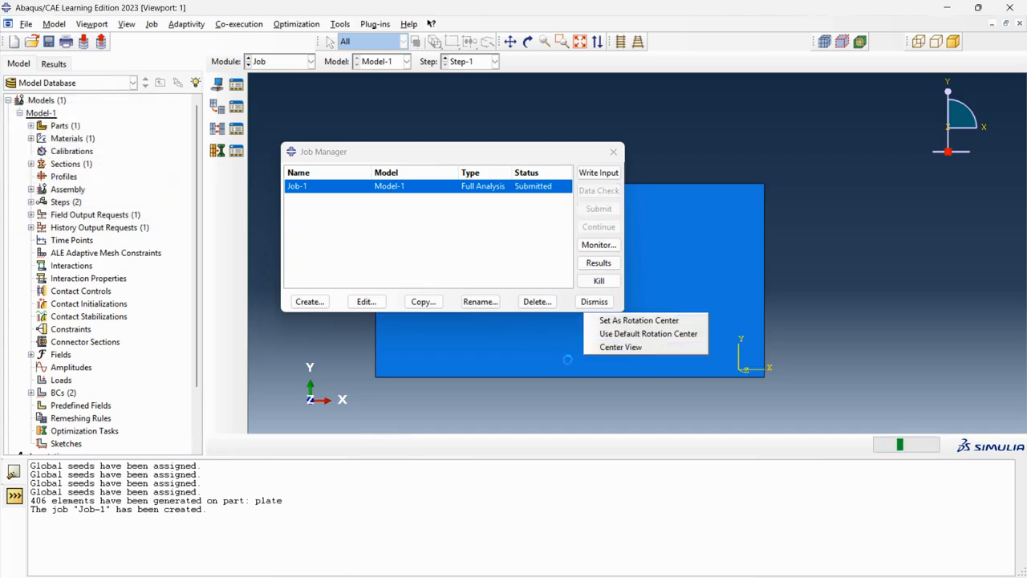
Step: Open Job-1's results and plot the displacement contours on the deformed plate
drag(570, 156, 442, 145)
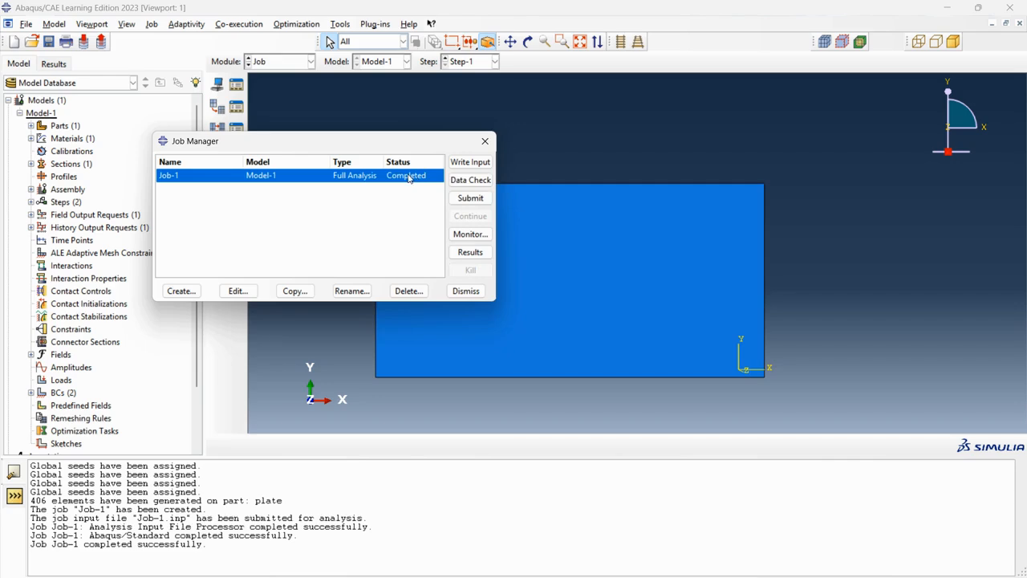
click(470, 251)
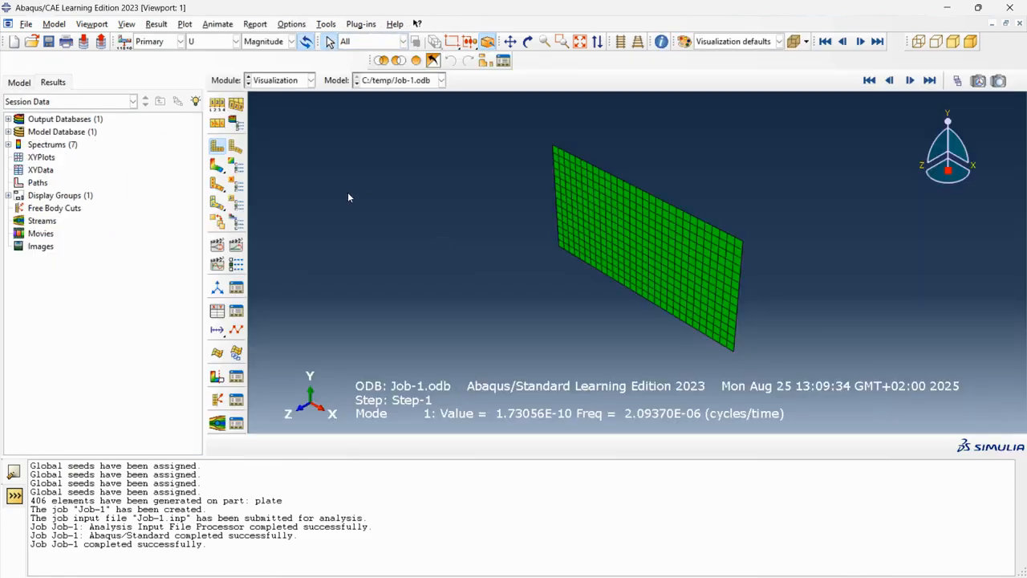
click(218, 167)
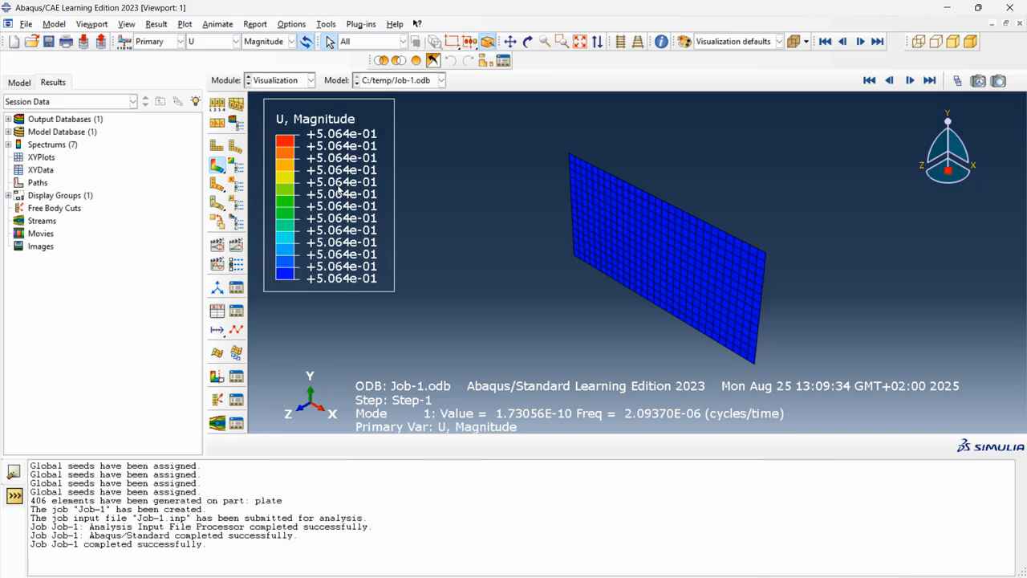
Step: Examine the natural frequencies of all modes listed in the Step/Frame dialog for Step-1
click(156, 24)
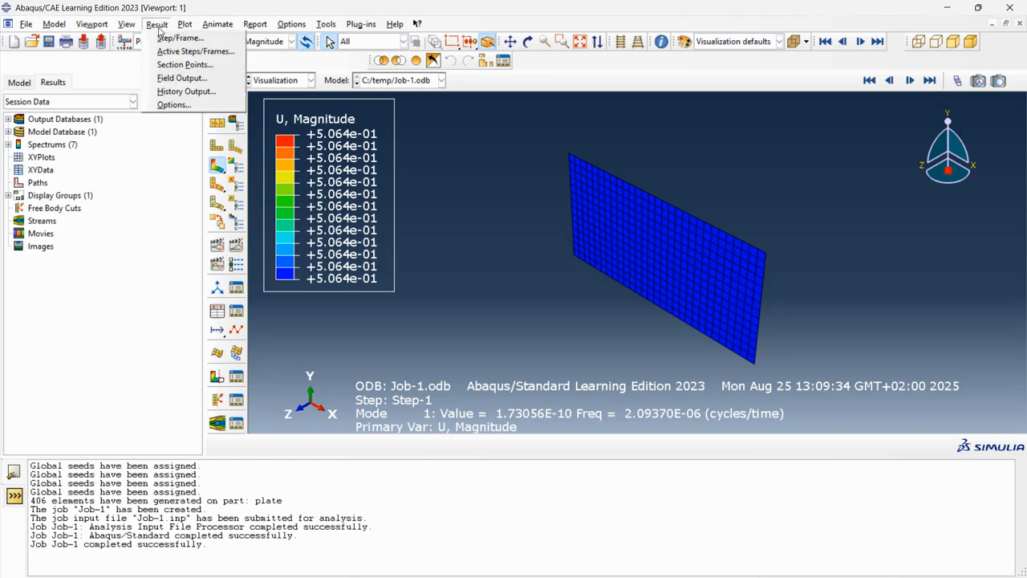
click(170, 39)
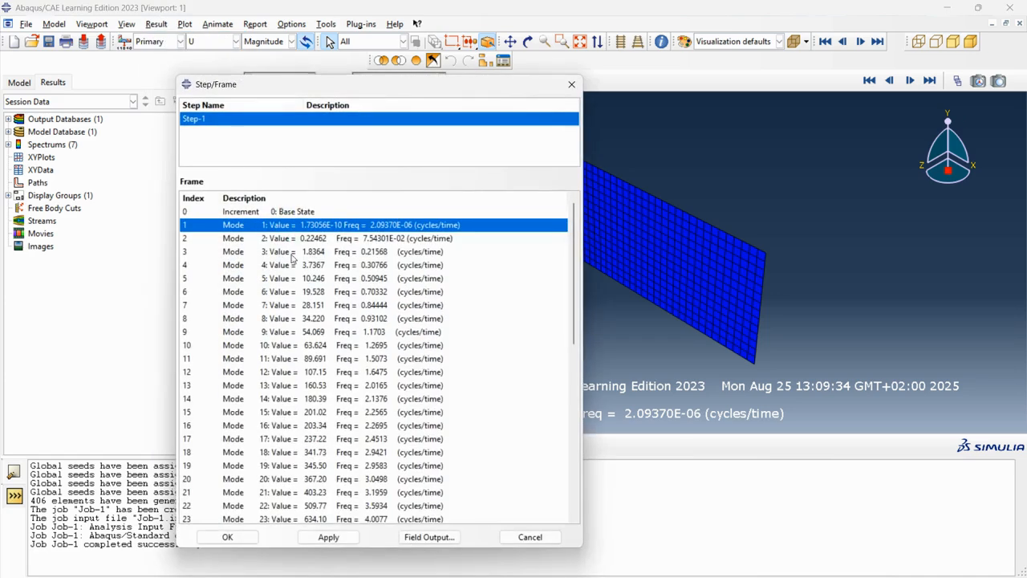
scroll(293, 257, down, 3)
scroll(562, 286, up, 3)
drag(569, 258, 580, 490)
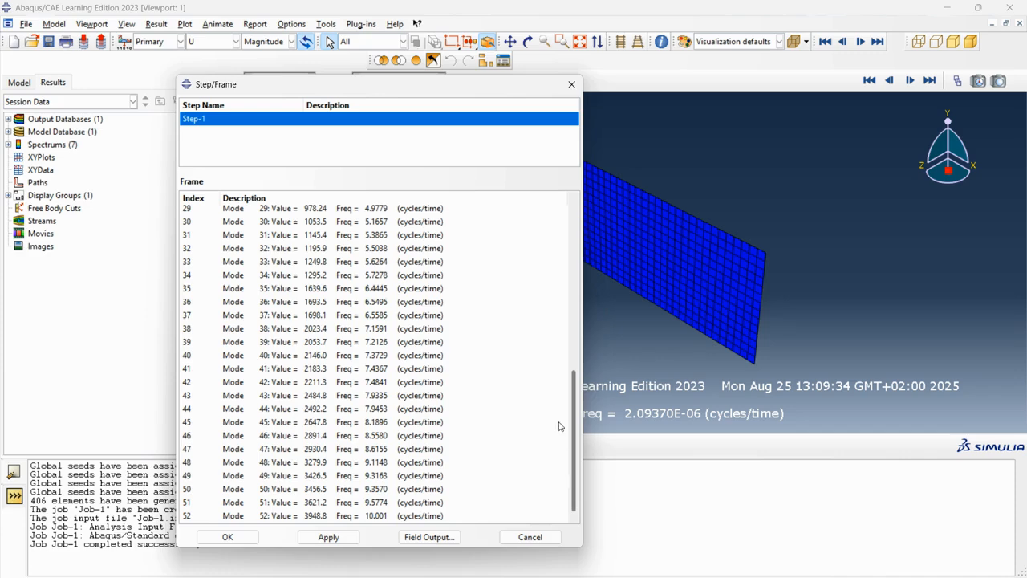
scroll(559, 433, up, 10)
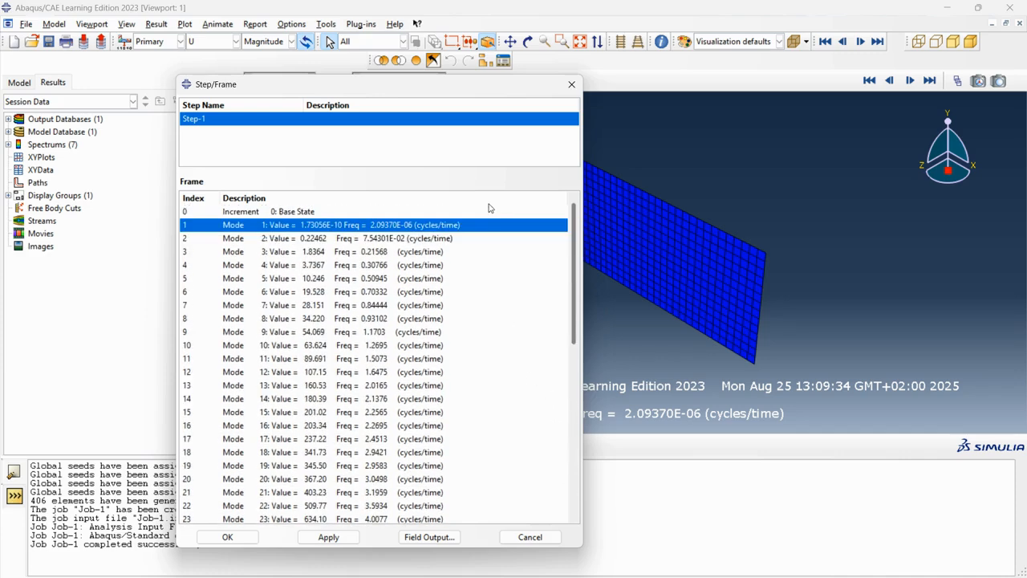
scroll(535, 443, down, 10)
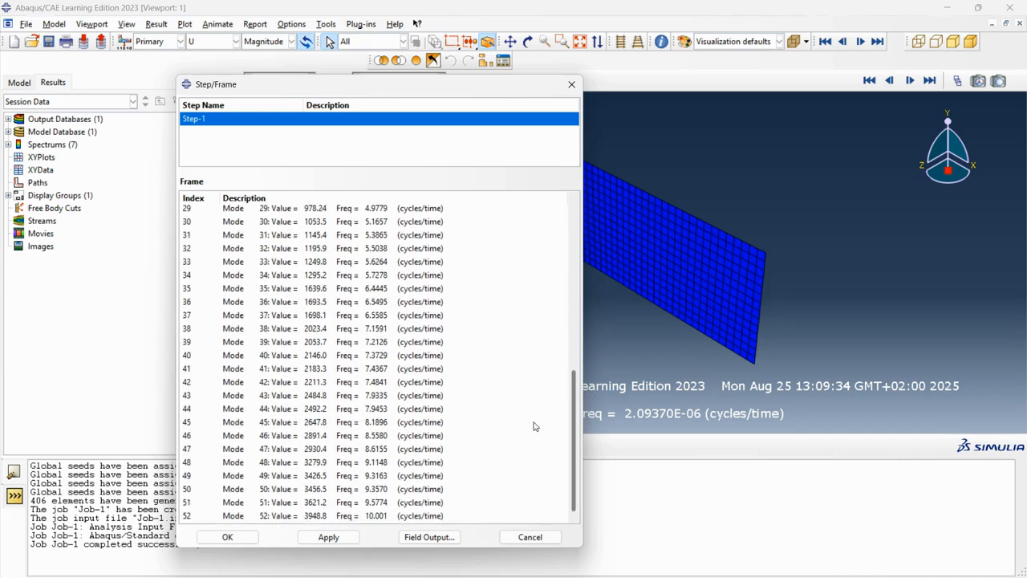
scroll(535, 426, up, 10)
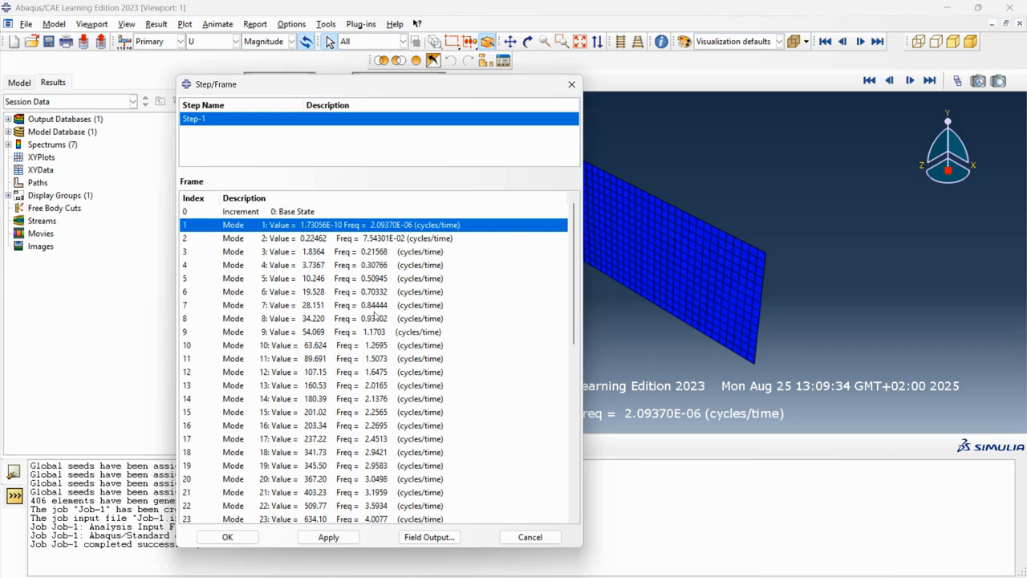
scroll(375, 315, down, 10)
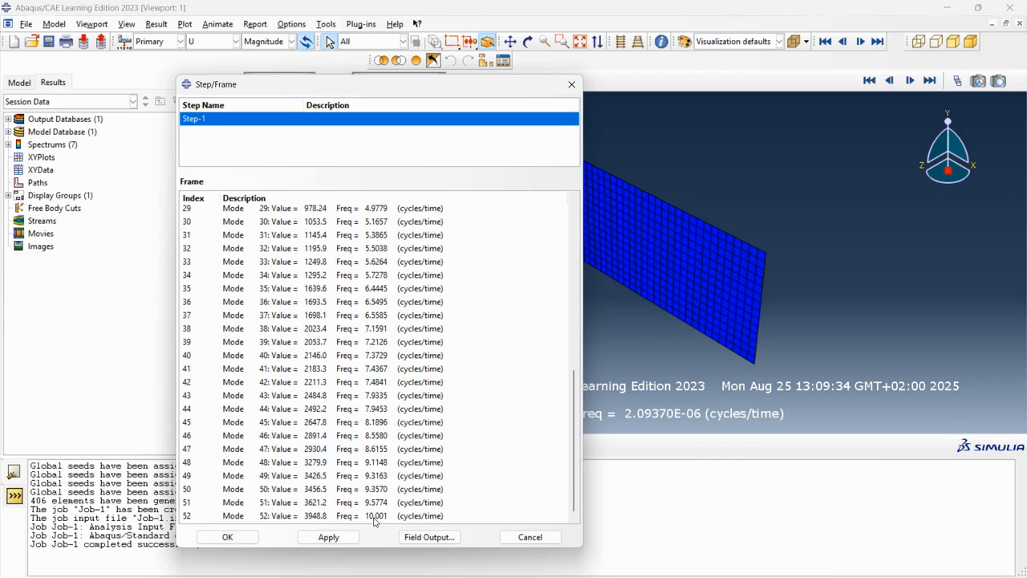
scroll(381, 449, up, 10)
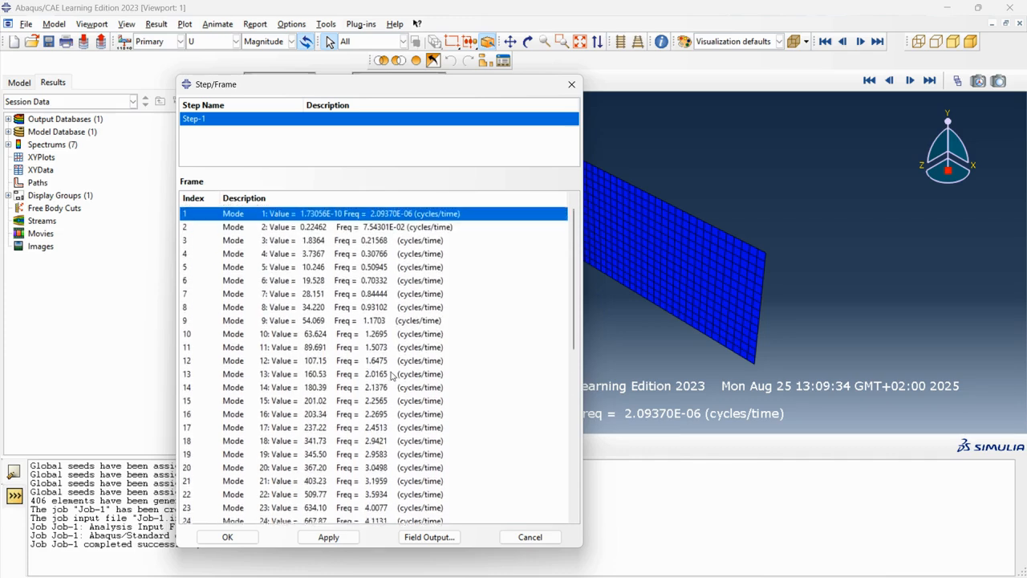
Step: Scroll through the Step/Frame frame list to review the frequencies of modes 1 to 52
scroll(391, 347, down, 10)
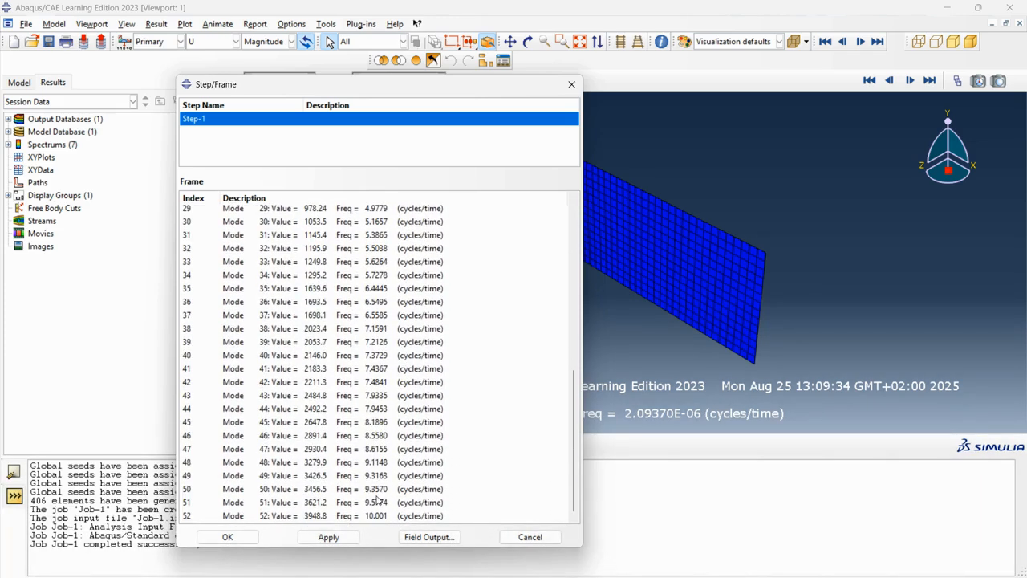
scroll(381, 360, up, 6)
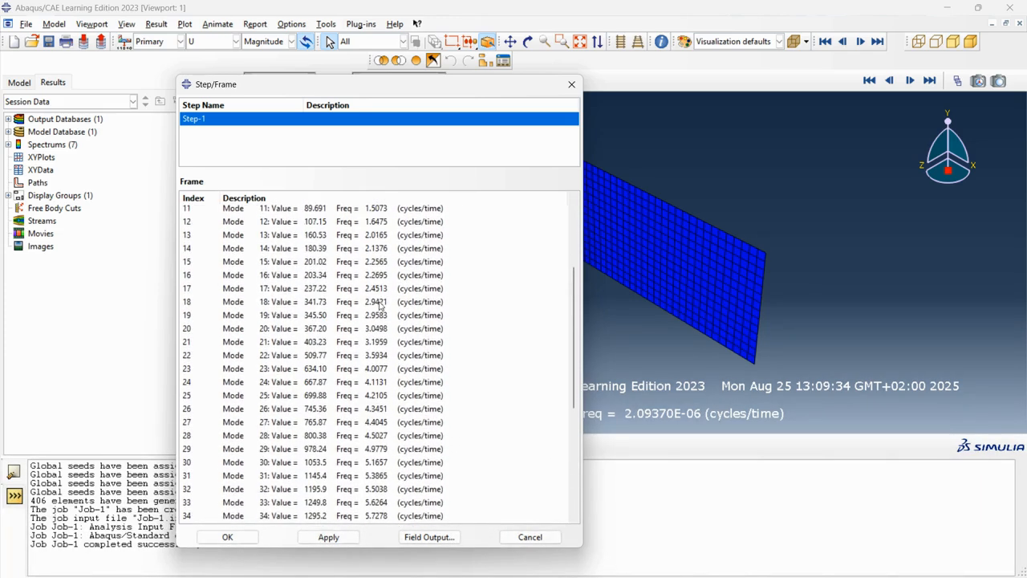
scroll(383, 289, up, 4)
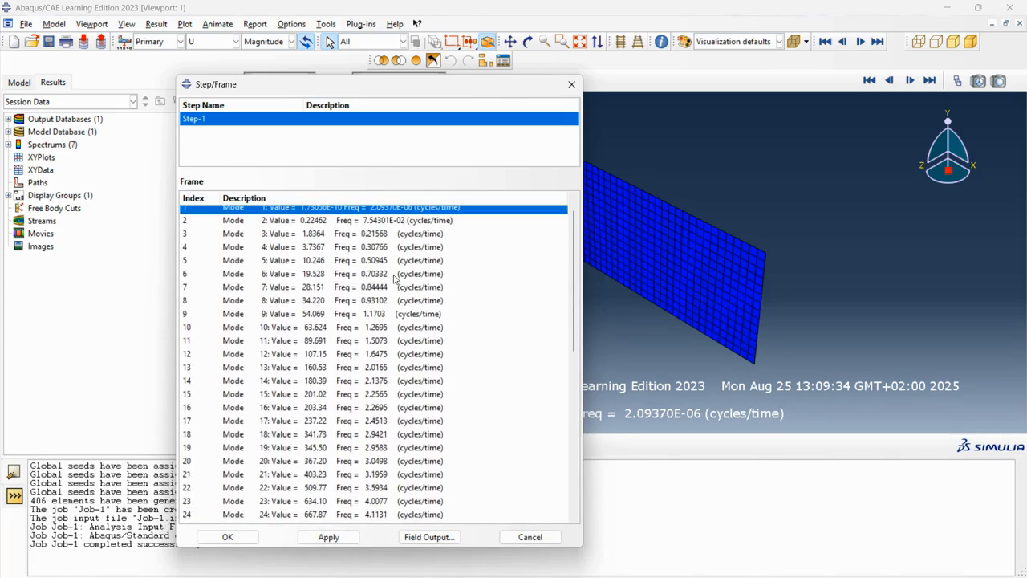
scroll(383, 283, up, 1)
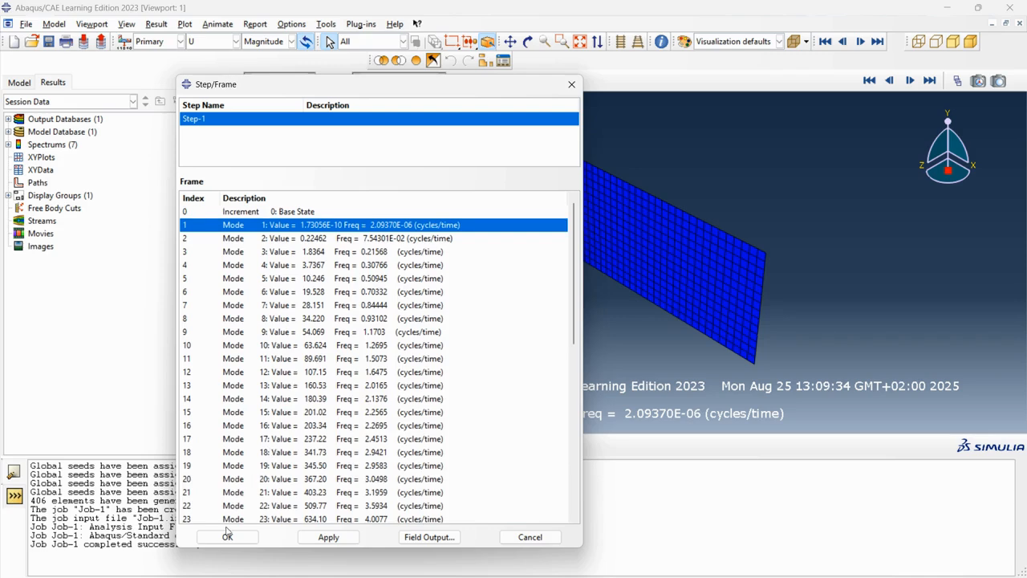
scroll(263, 378, down, 3)
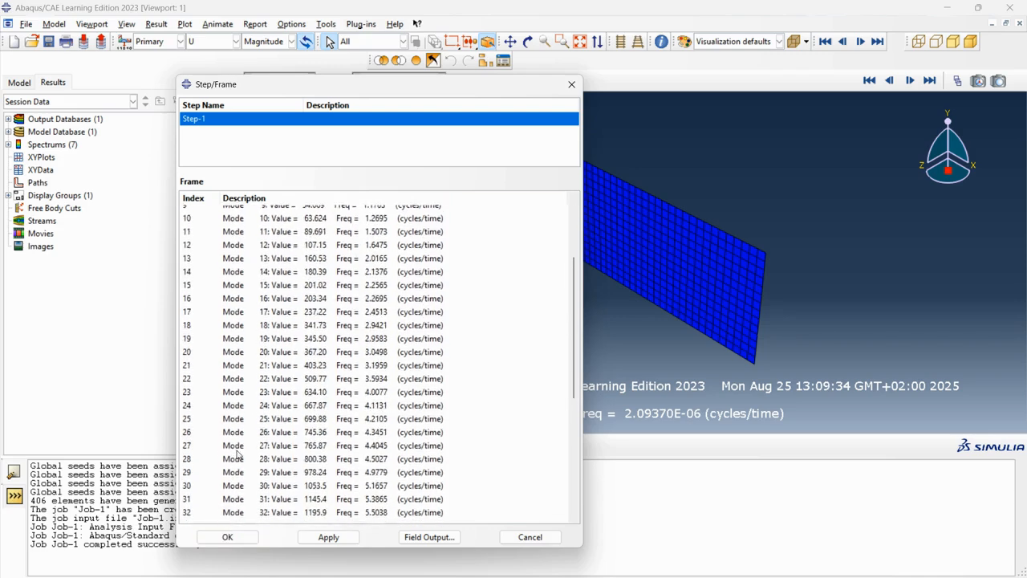
scroll(236, 450, up, 2)
drag(346, 92, 257, 85)
scroll(241, 321, up, 2)
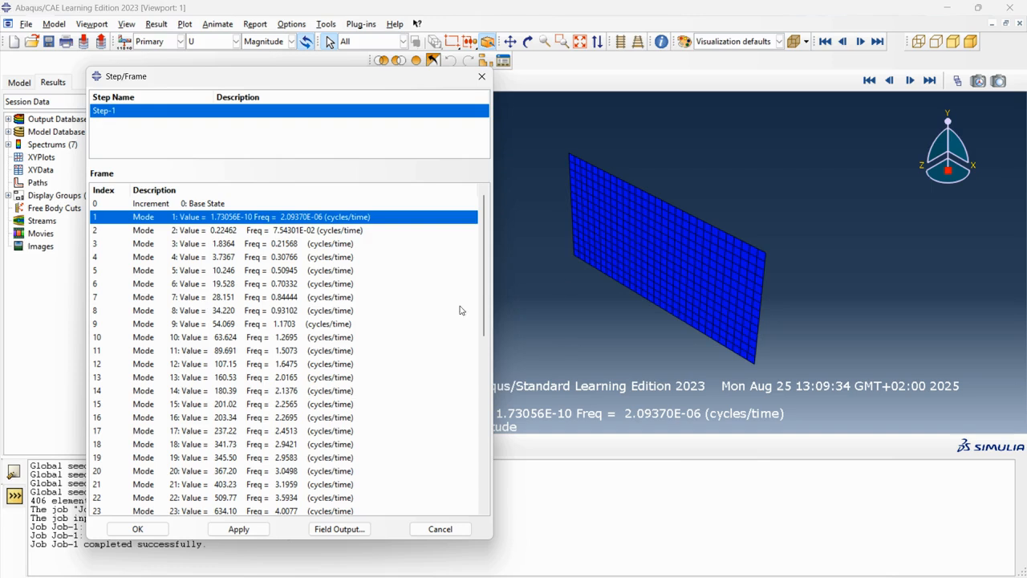
Step: Select mode 5 of Step-1 and apply it to plot that mode shape
click(144, 272)
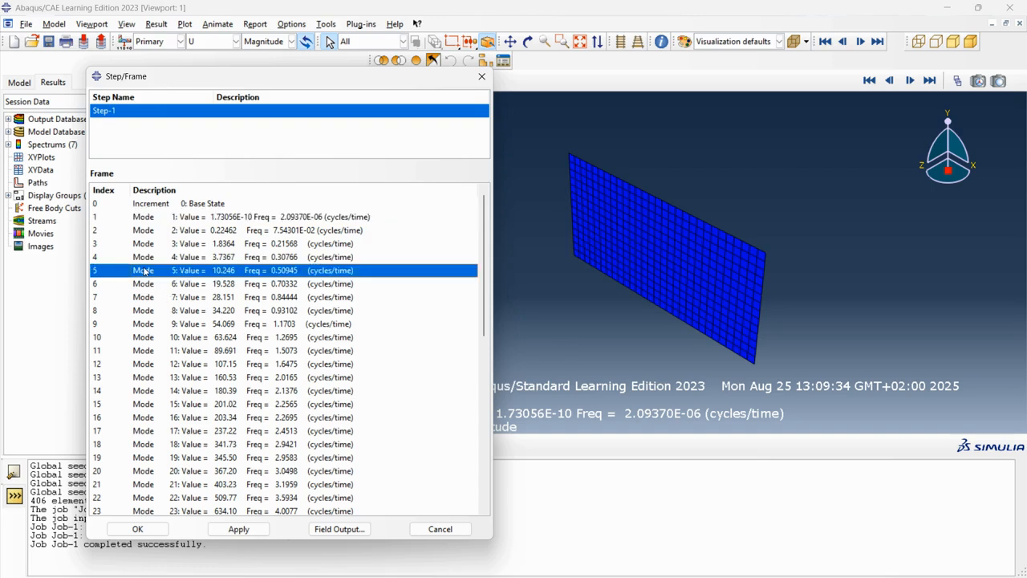
click(238, 529)
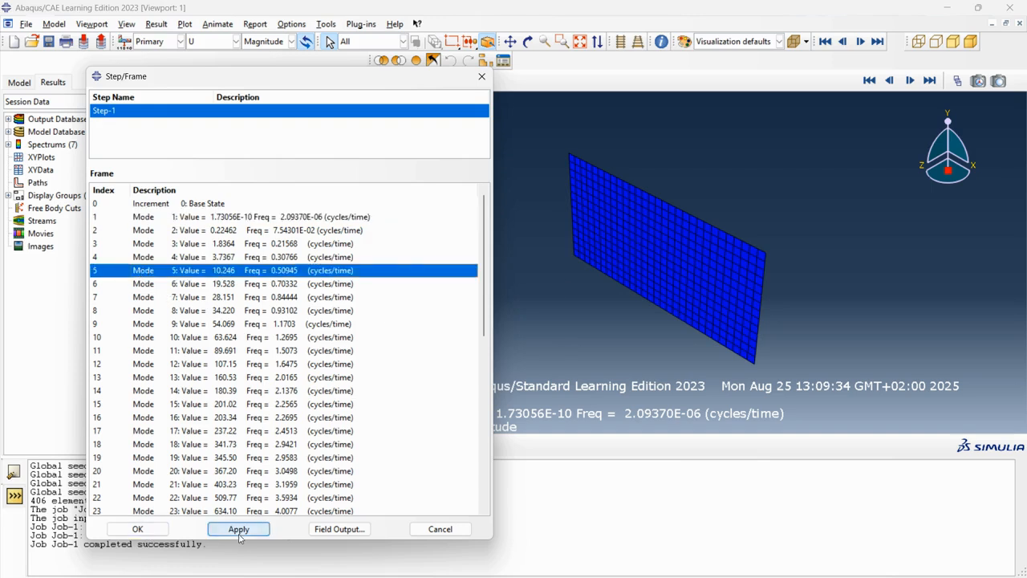
drag(422, 76, 495, 328)
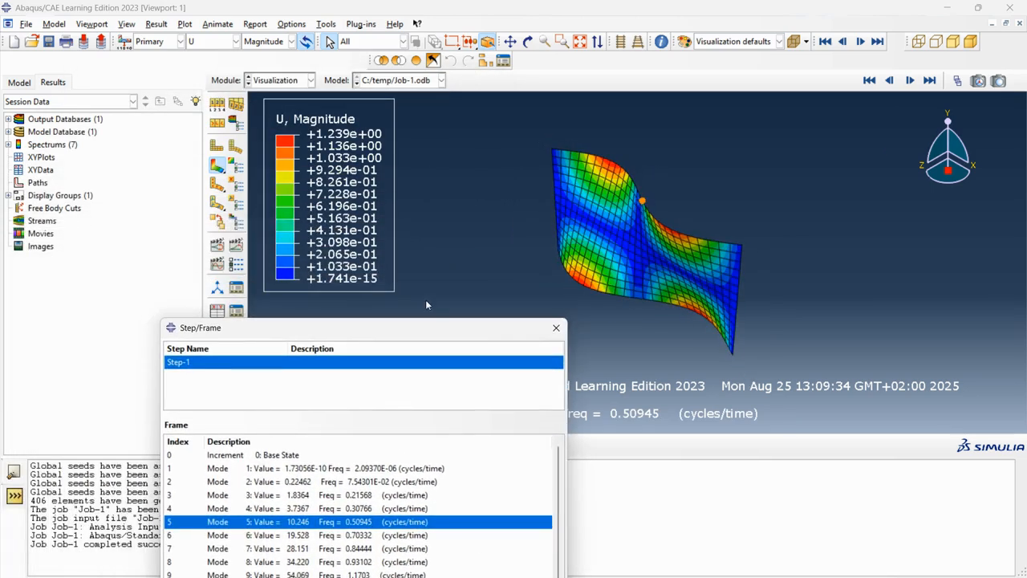
drag(401, 341, 344, 166)
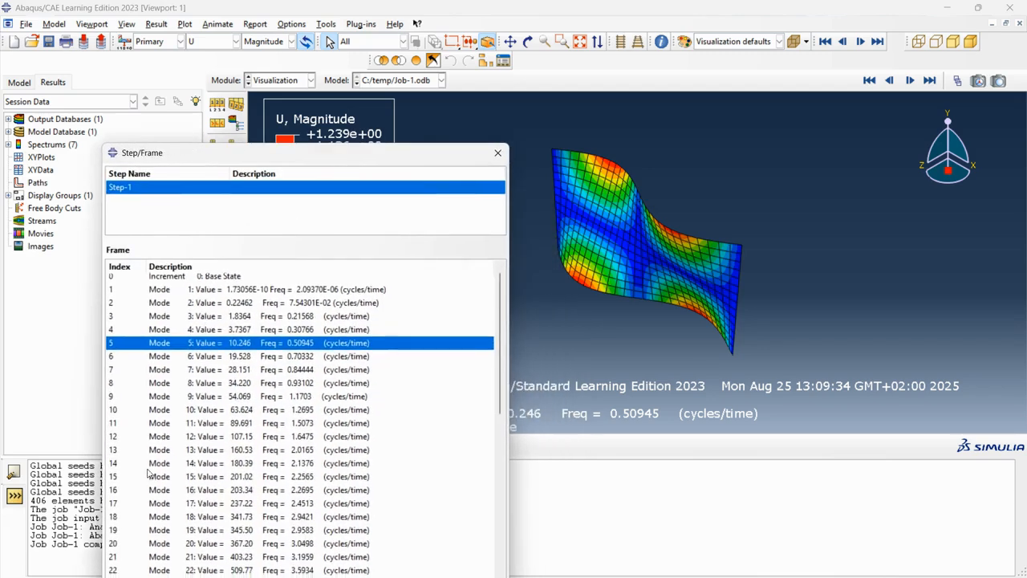
Step: Select mode 29 and apply it to plot its mode shape
scroll(147, 482, down, 5)
click(154, 467)
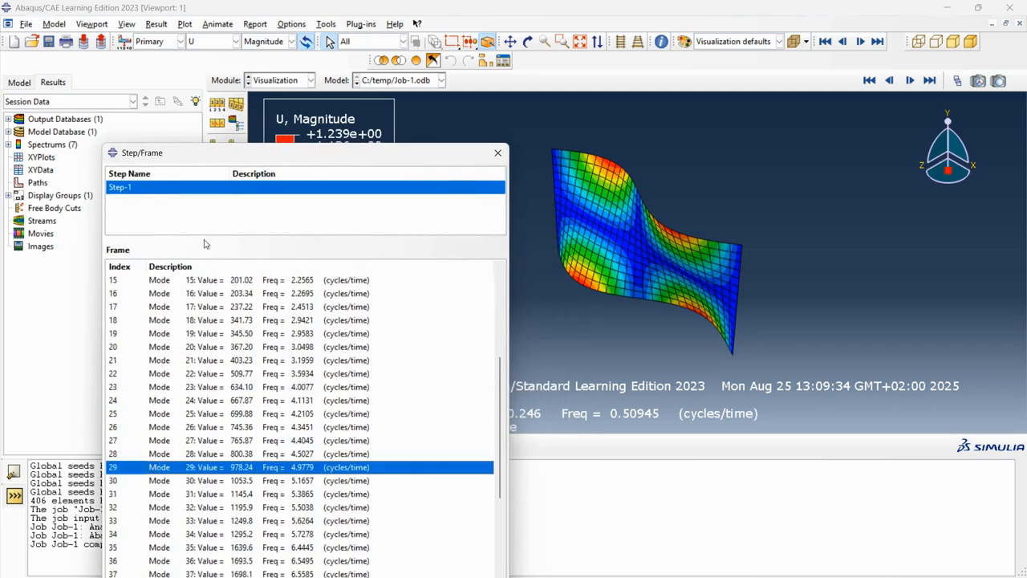
drag(266, 145, 195, 131)
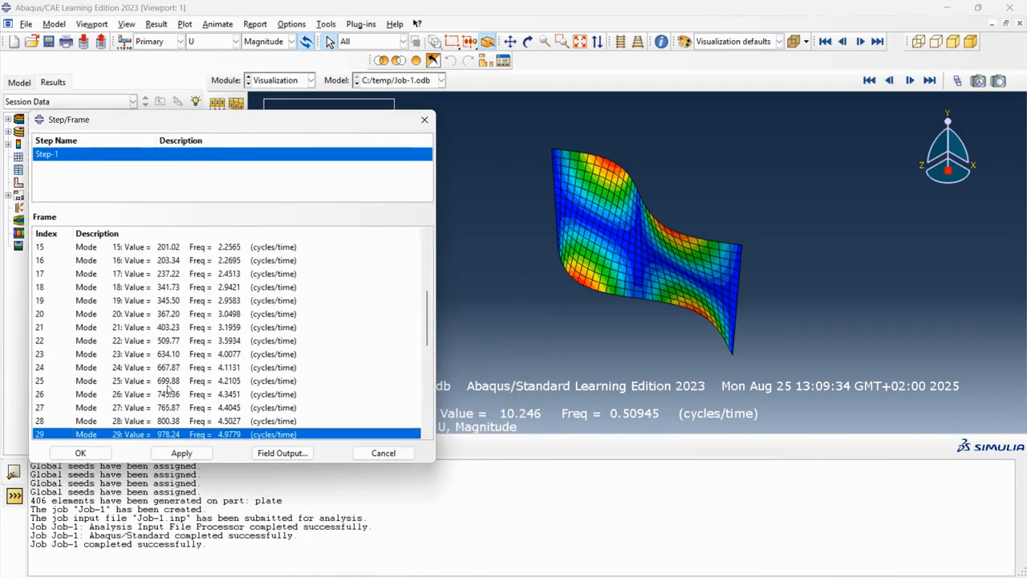
click(183, 452)
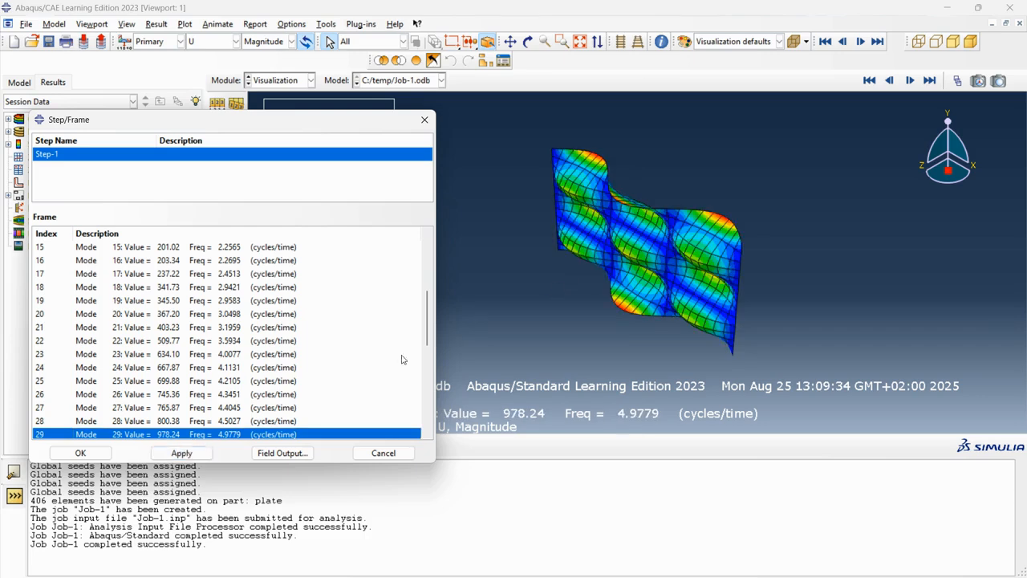
Step: Select mode 45 in the frame list and apply it to plot its mode shape
scroll(187, 367, down, 1)
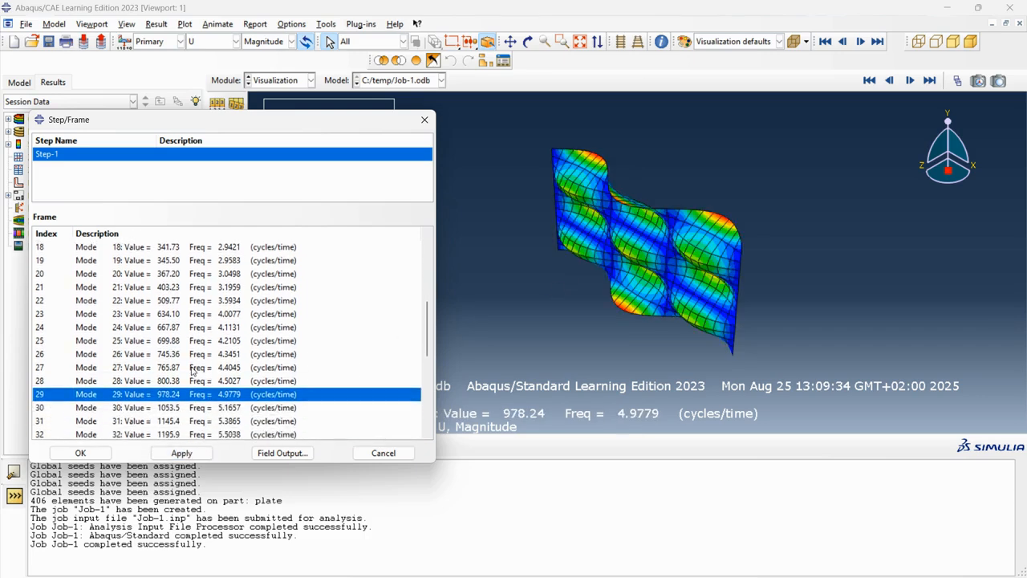
scroll(231, 401, down, 4)
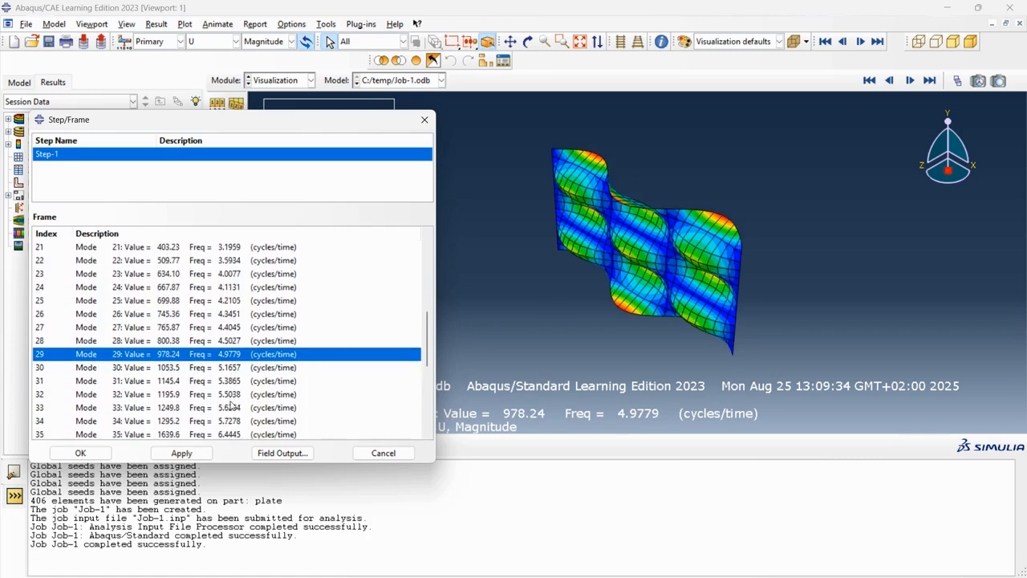
scroll(232, 393, down, 2)
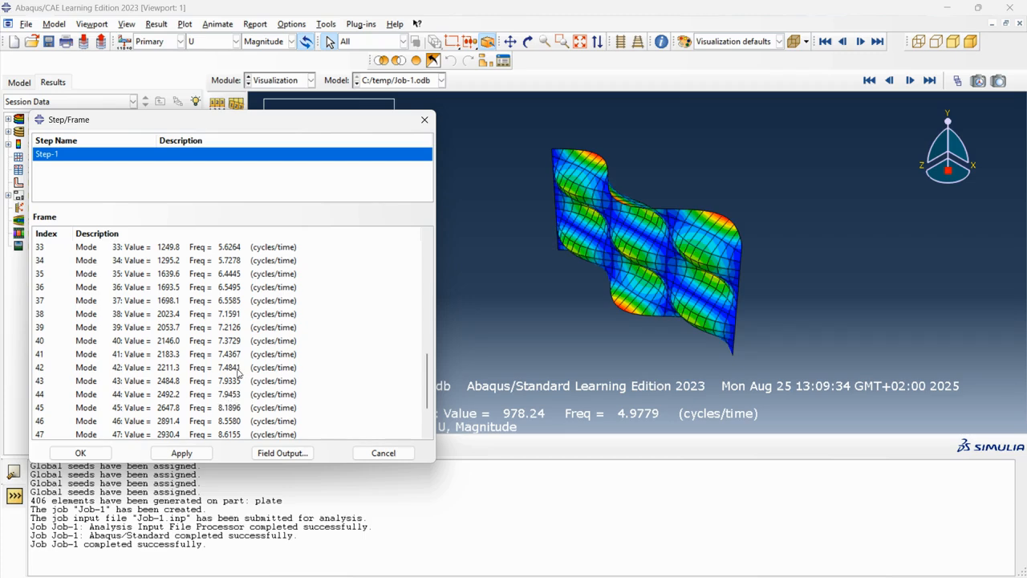
scroll(237, 374, up, 6)
scroll(232, 373, down, 3)
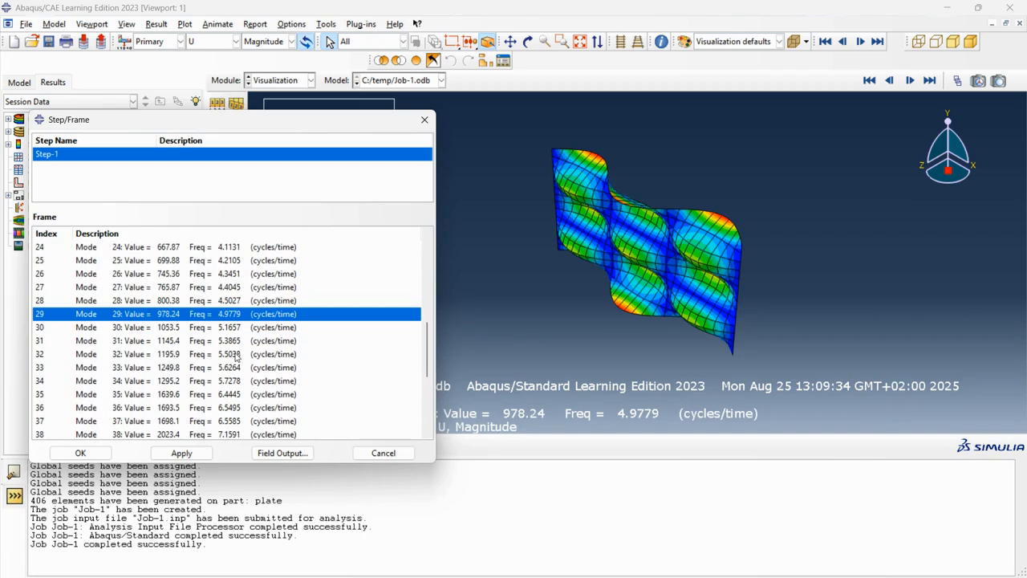
scroll(88, 350, up, 2)
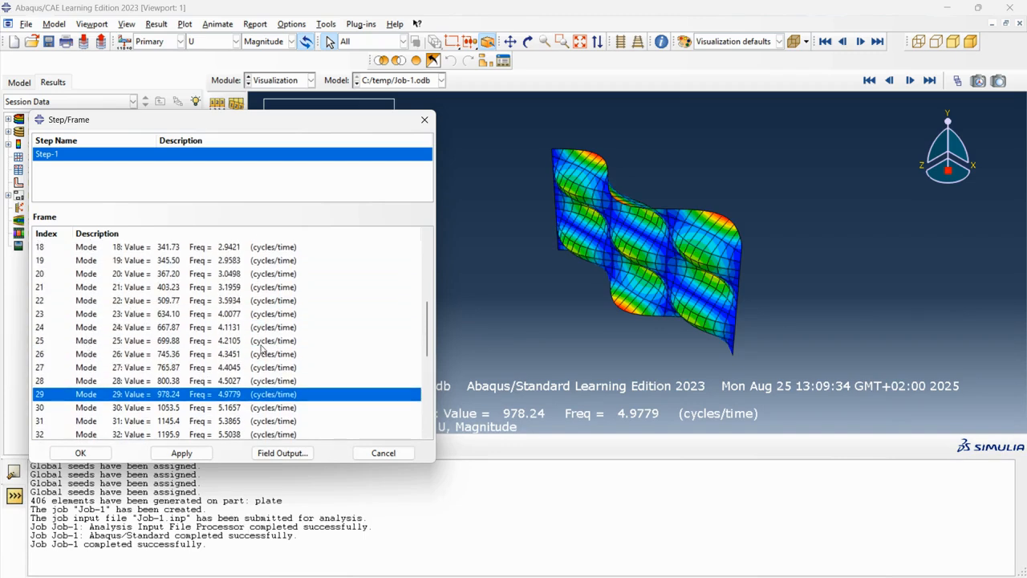
scroll(261, 344, up, 5)
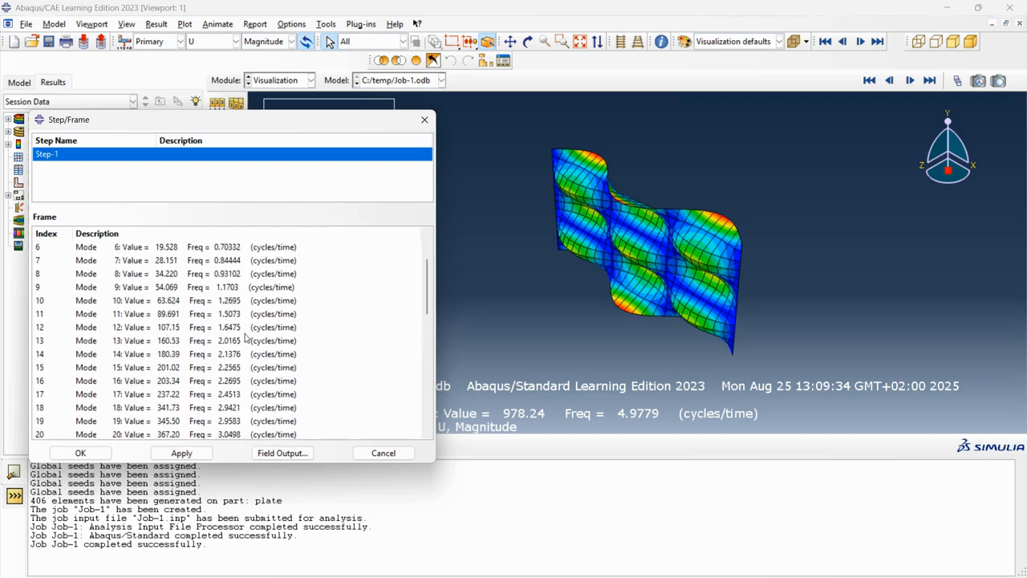
scroll(237, 275, up, 1)
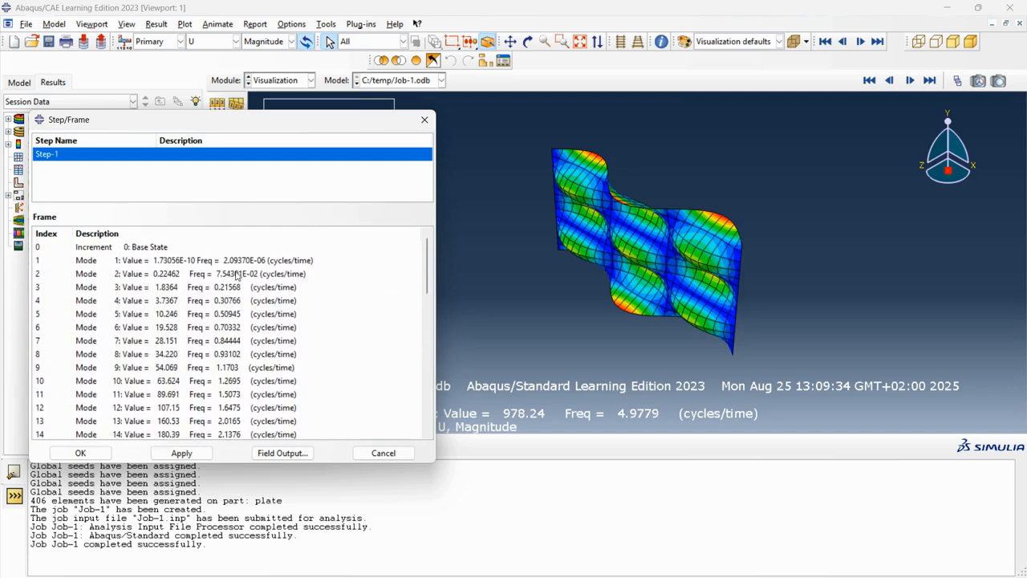
scroll(238, 289, down, 13)
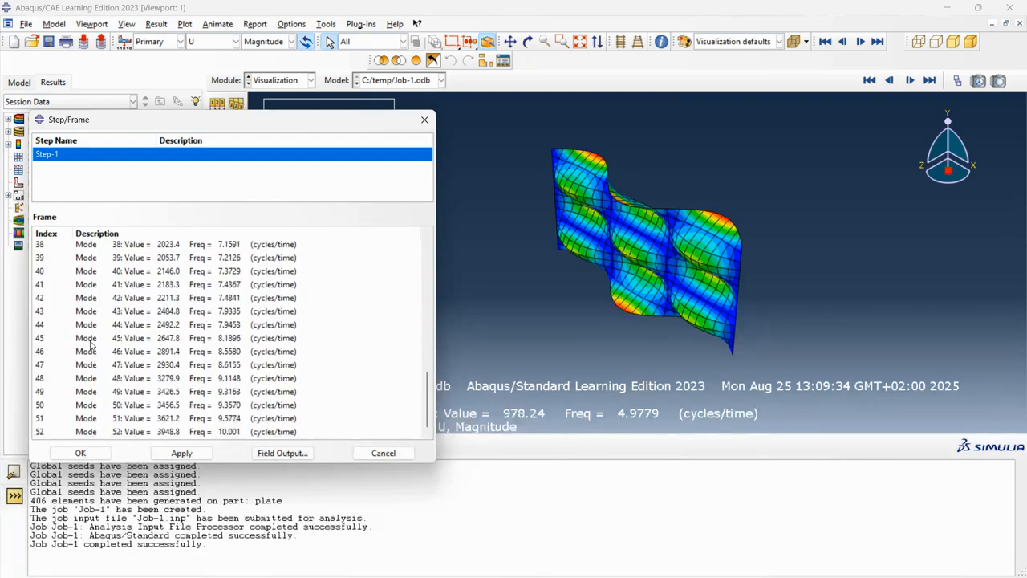
click(91, 340)
click(181, 453)
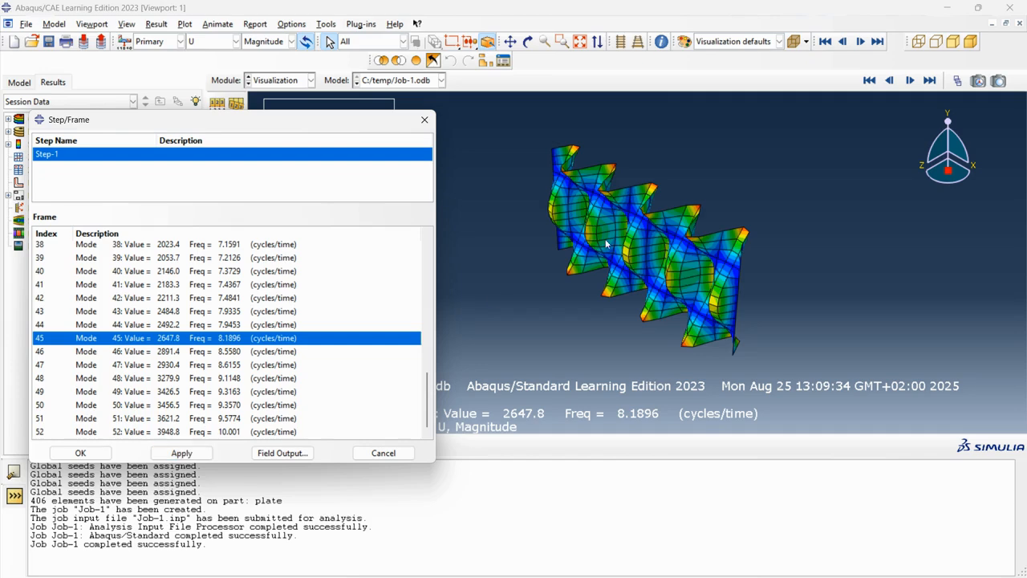
Step: Switch the plot back to mode 1 of Step-1
scroll(705, 285, up, 1)
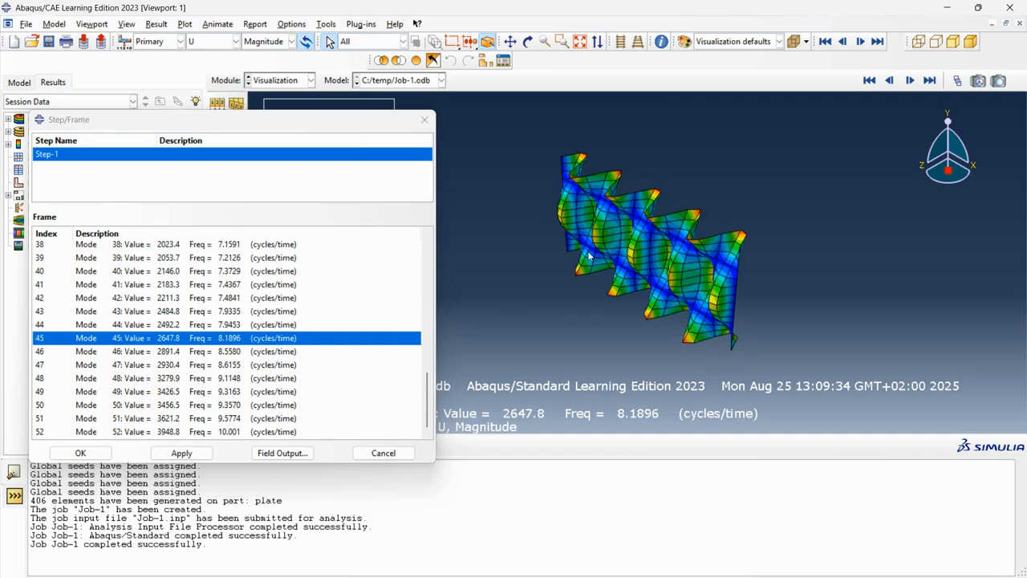
click(528, 42)
drag(610, 257, 787, 214)
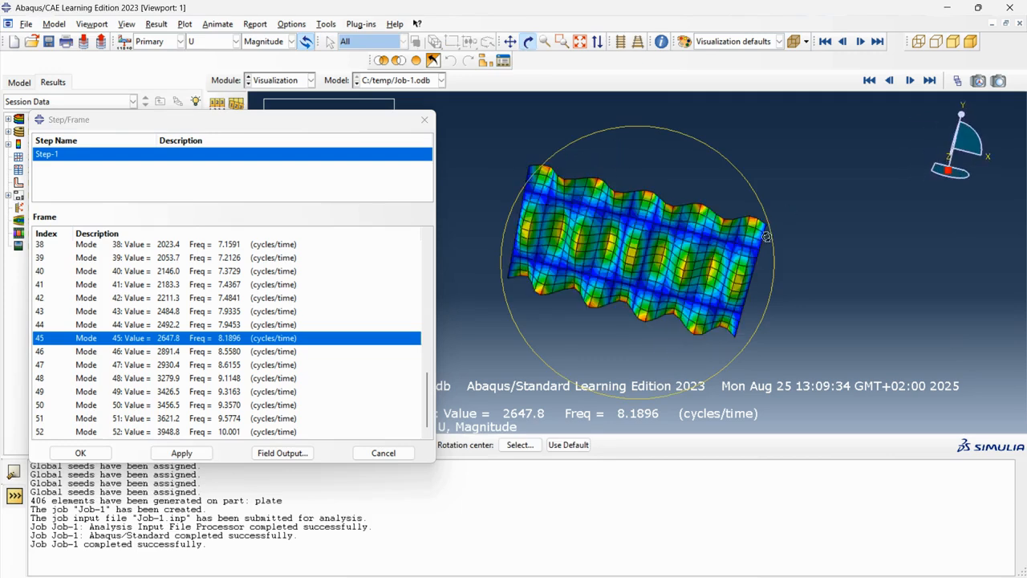
scroll(278, 325, up, 2)
scroll(276, 323, up, 11)
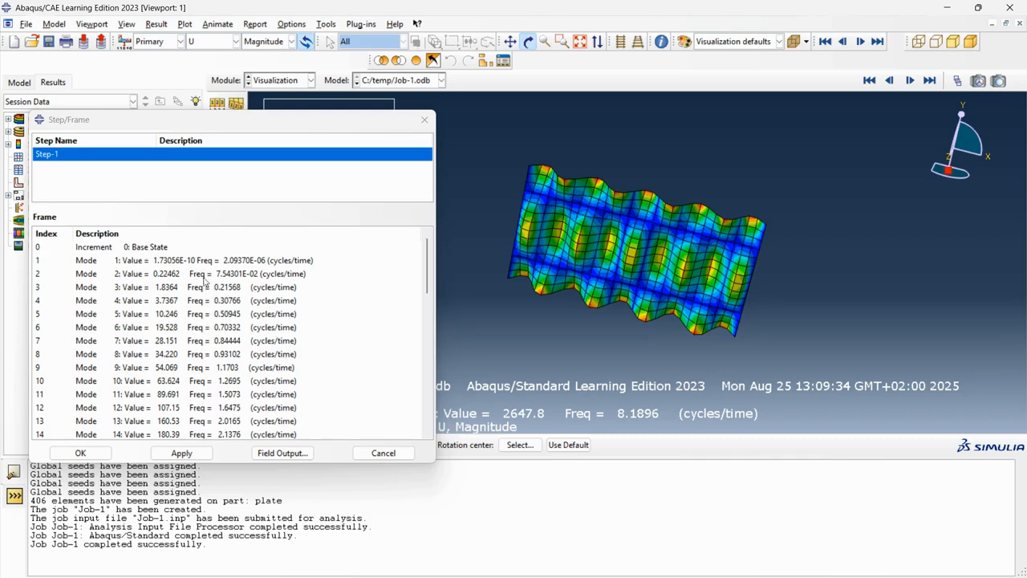
click(207, 262)
click(182, 453)
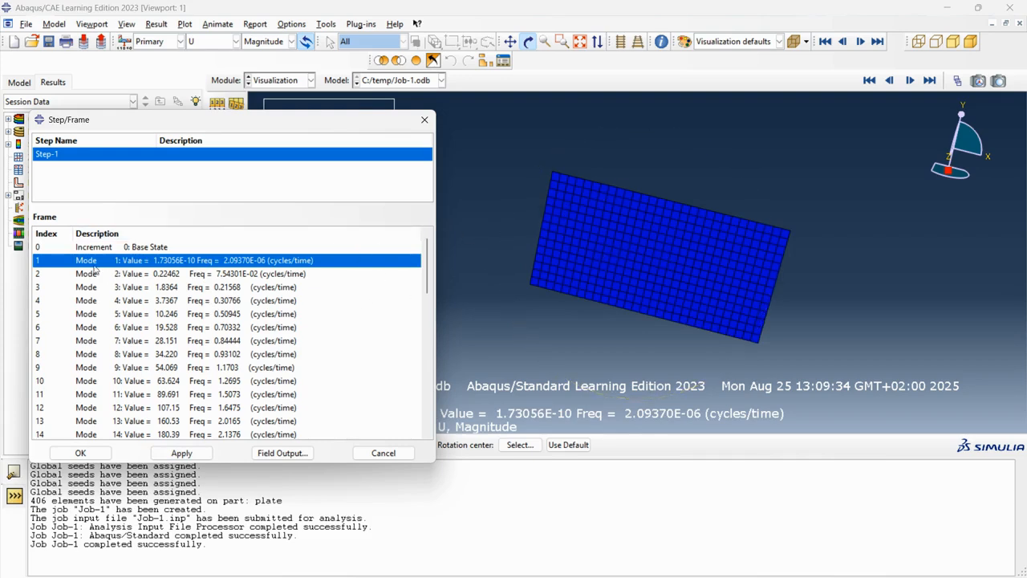
Step: Plot the mode shapes of modes 2, 3 and 6 in turn
click(144, 273)
click(181, 452)
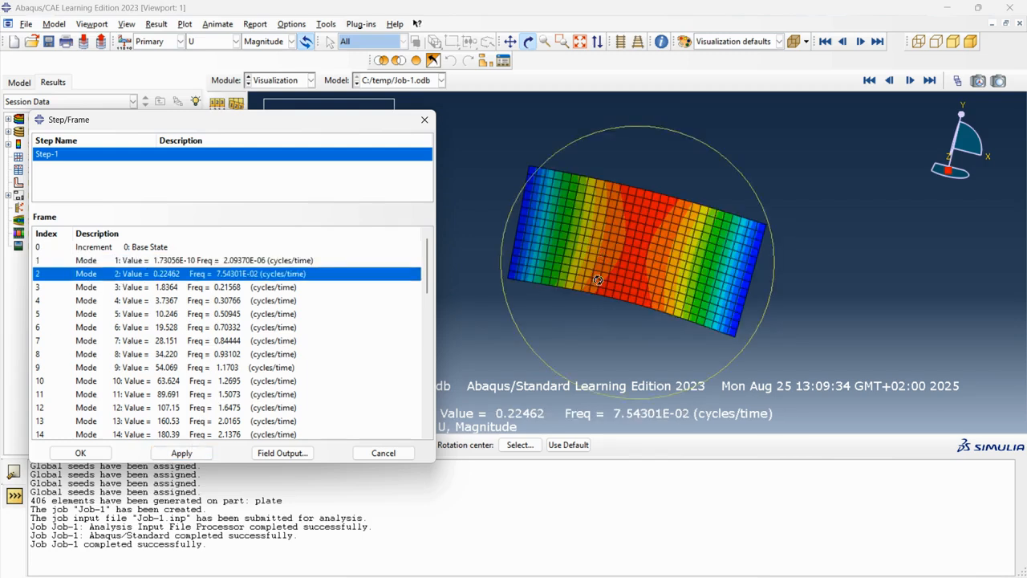
drag(591, 289, 630, 238)
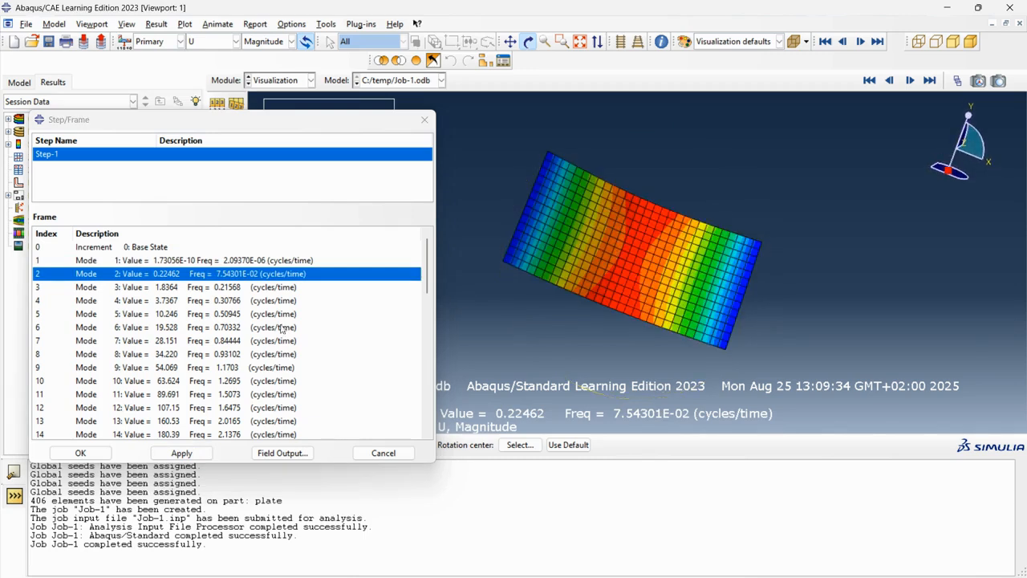
click(233, 287)
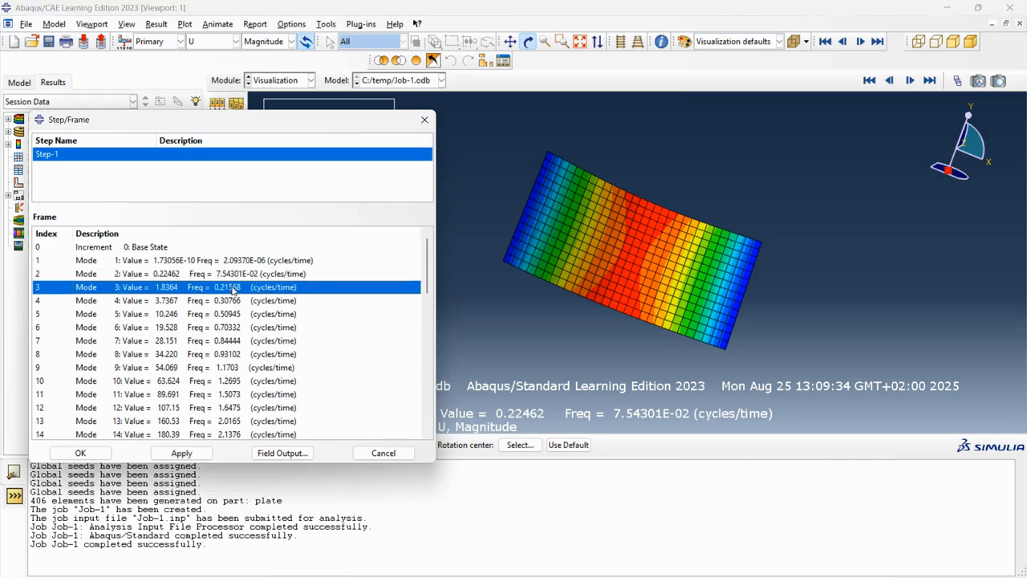
click(203, 450)
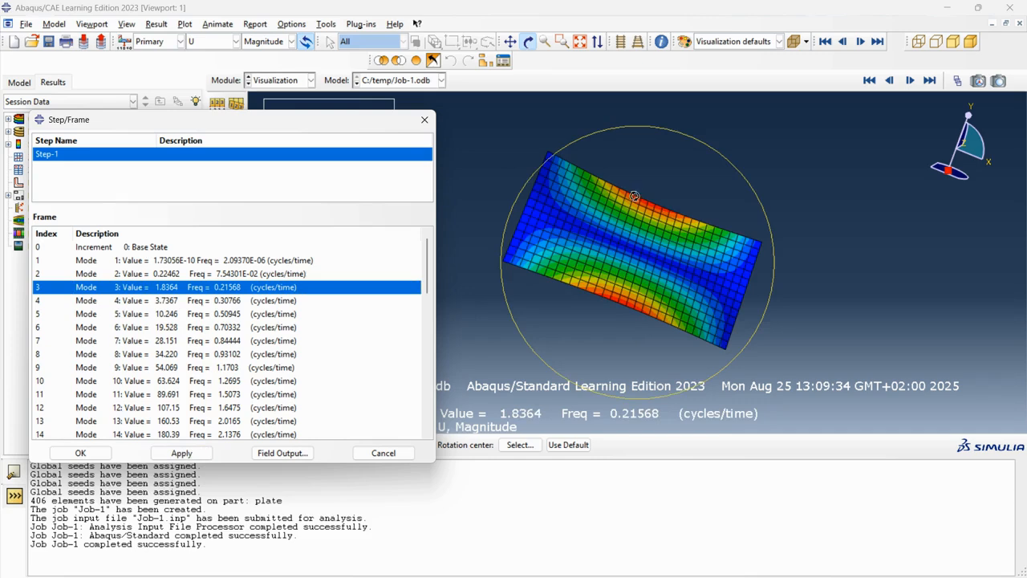
click(174, 328)
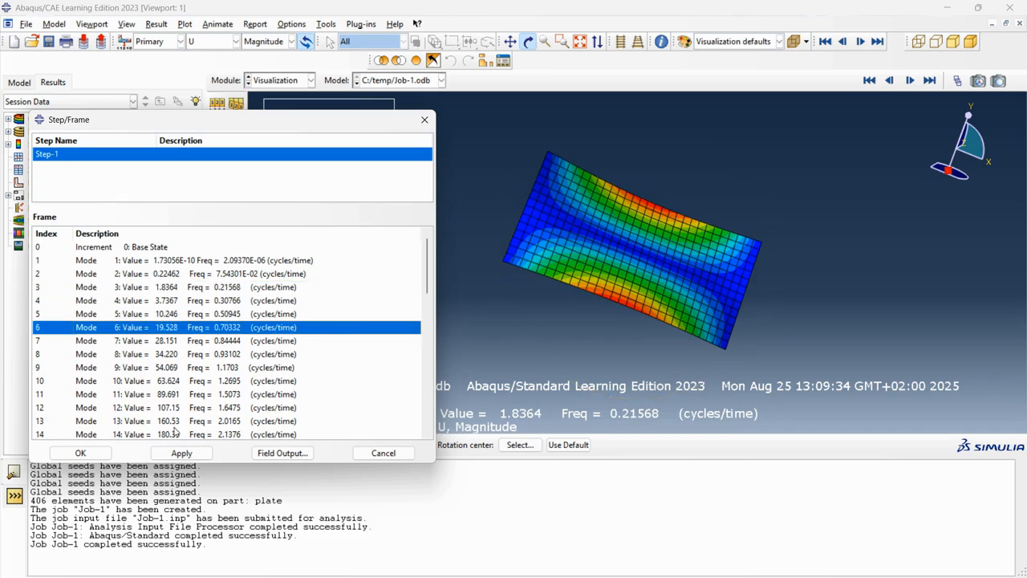
click(182, 453)
Step: Rotate the view to inspect the mode 6 shape from several angles, then close the Step/Frame dialog
drag(542, 290, 578, 199)
drag(599, 281, 656, 250)
mouse_move(626, 314)
mouse_down()
mouse_move(643, 299)
mouse_move(711, 322)
mouse_up()
mouse_move(588, 227)
mouse_down()
mouse_move(587, 296)
mouse_move(518, 300)
mouse_move(569, 278)
mouse_up()
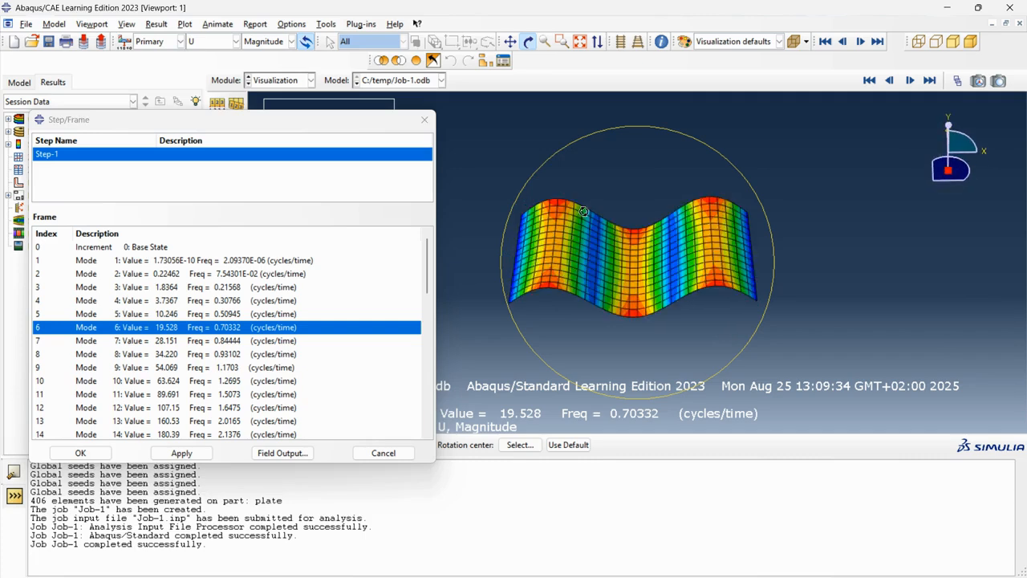
drag(624, 182, 661, 153)
drag(619, 223, 667, 204)
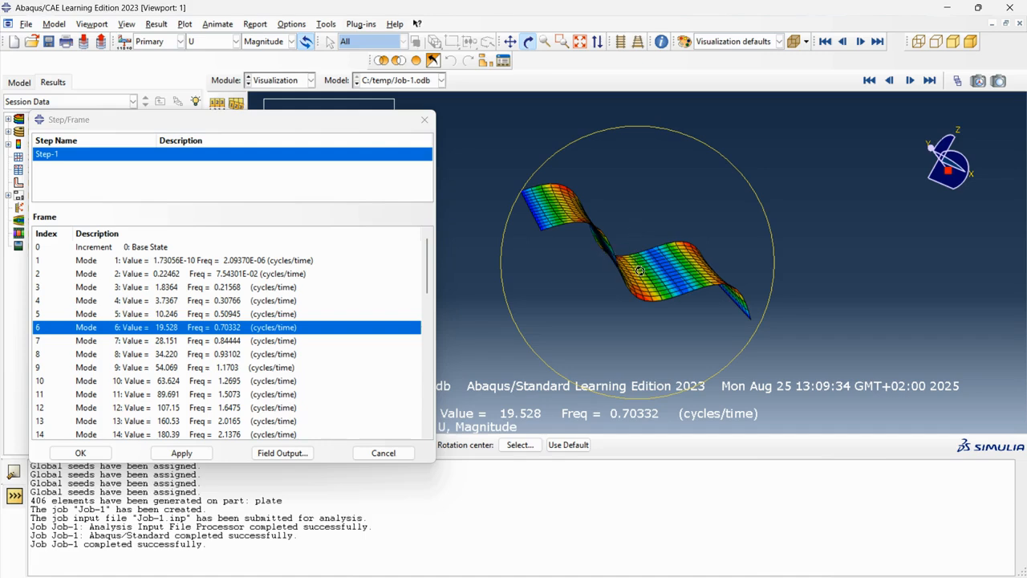
drag(639, 271, 585, 319)
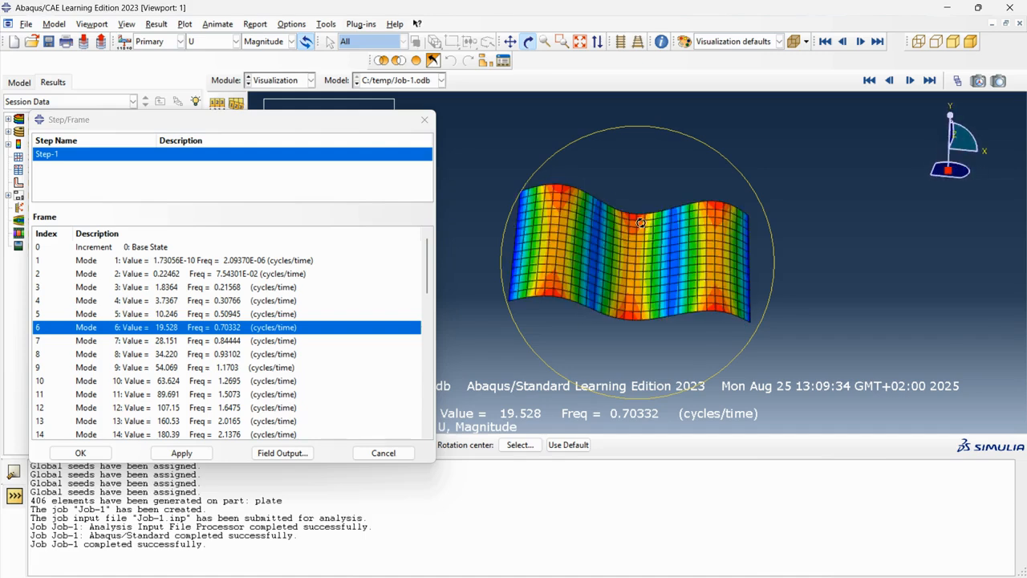
drag(643, 212, 655, 188)
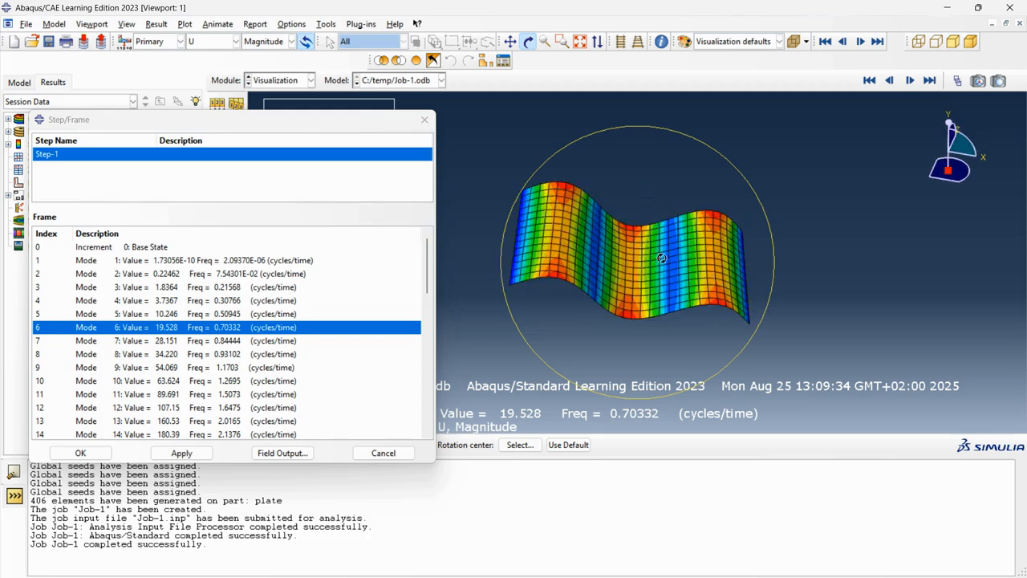
drag(616, 266, 645, 245)
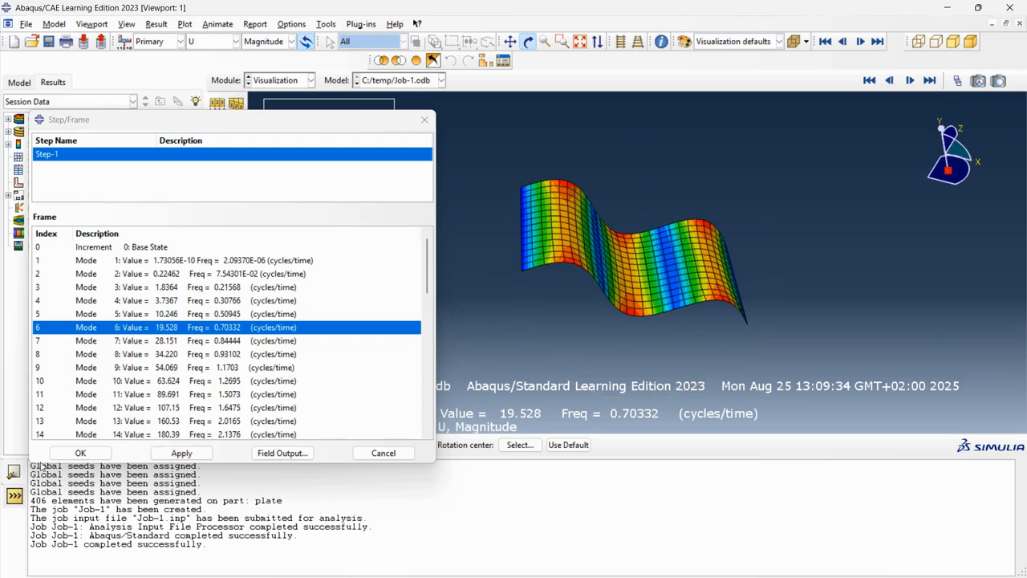
click(81, 453)
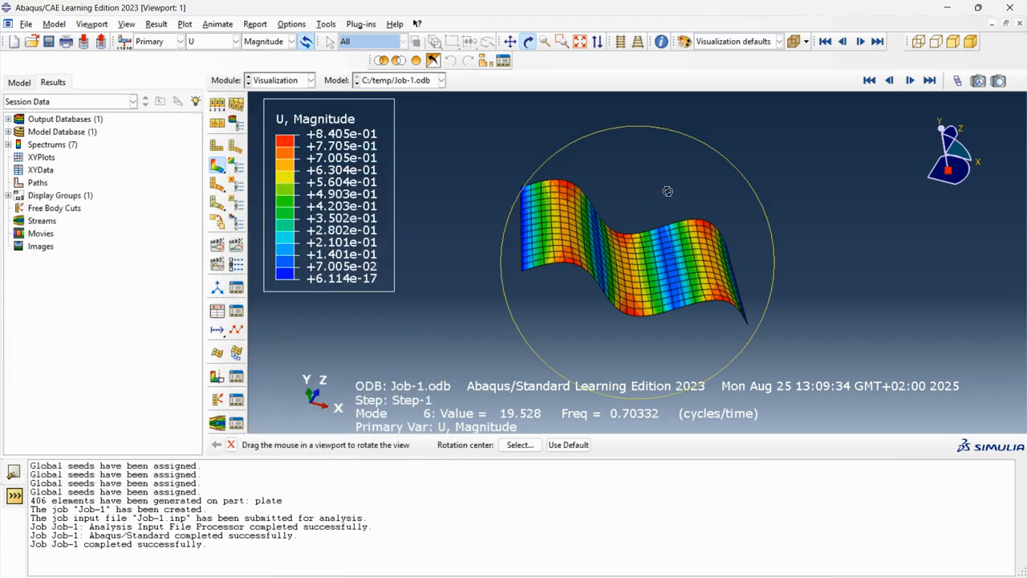